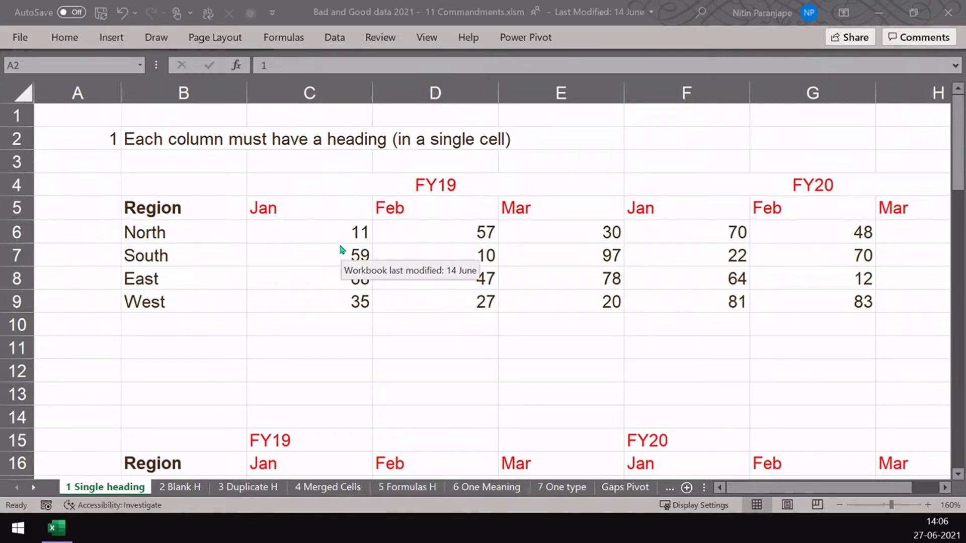
Step: Inspect the merged FY19 heading, then the flat table's FY19 year and Jan month entries
click(423, 190)
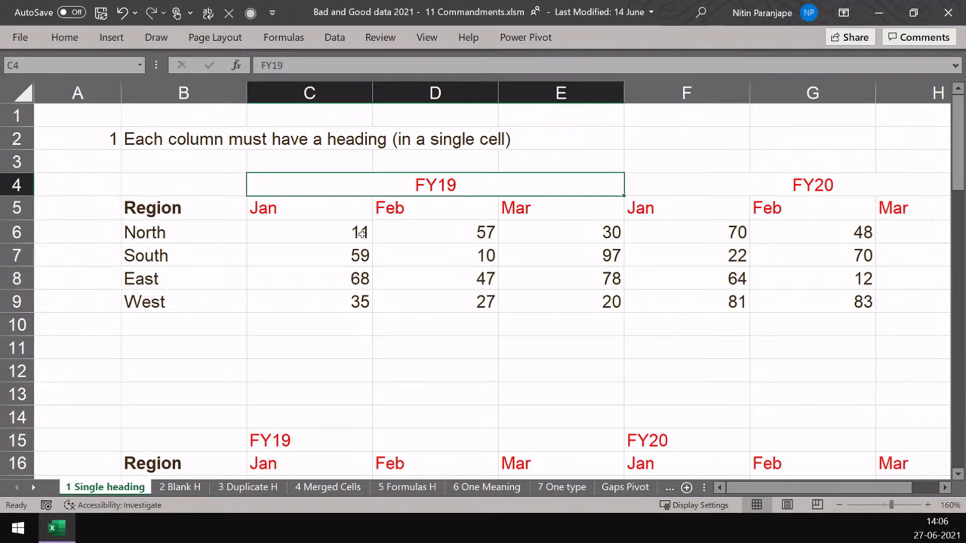
scroll(362, 232, down, 5)
scroll(363, 232, down, 3)
scroll(362, 232, down, 2)
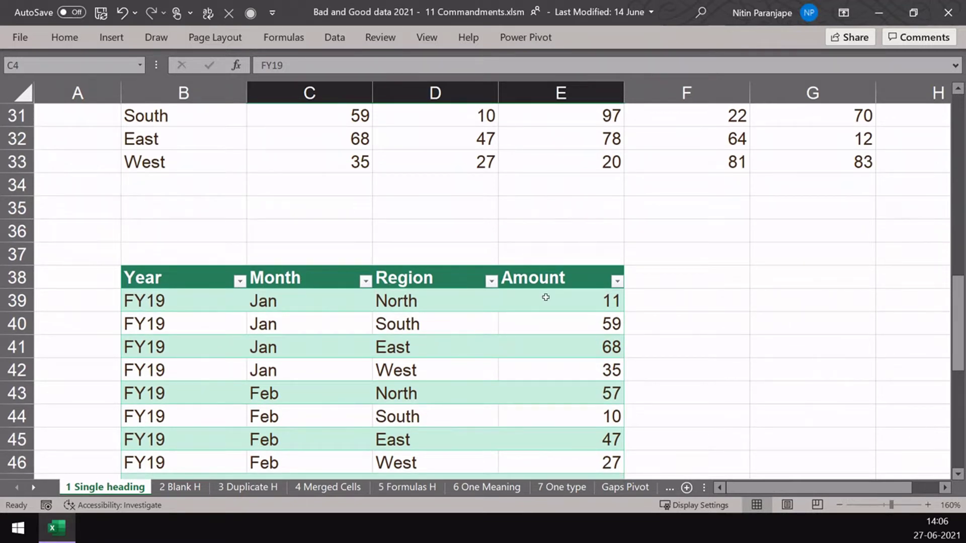
click(165, 300)
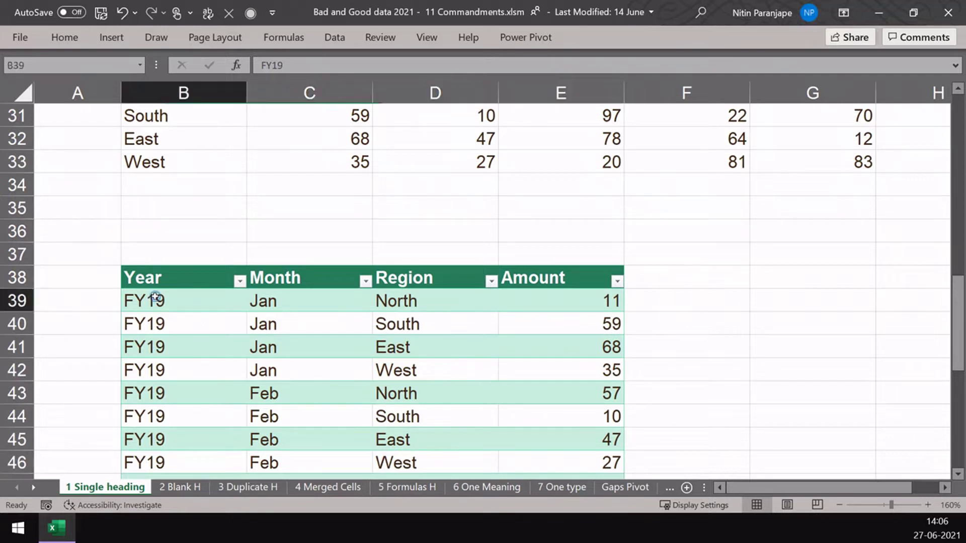
click(277, 308)
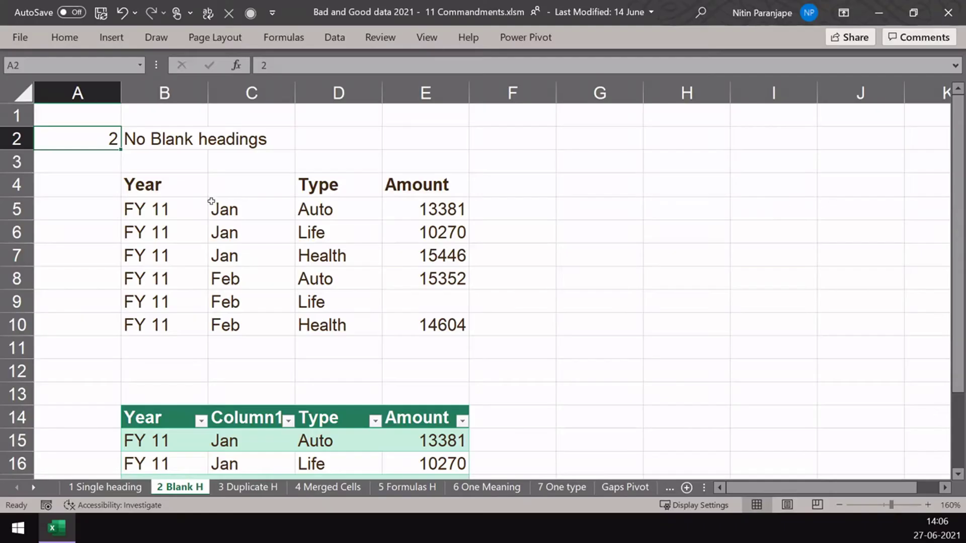
Step: Select the Year heading of the raw table on the 2 Blank H sheet
click(169, 192)
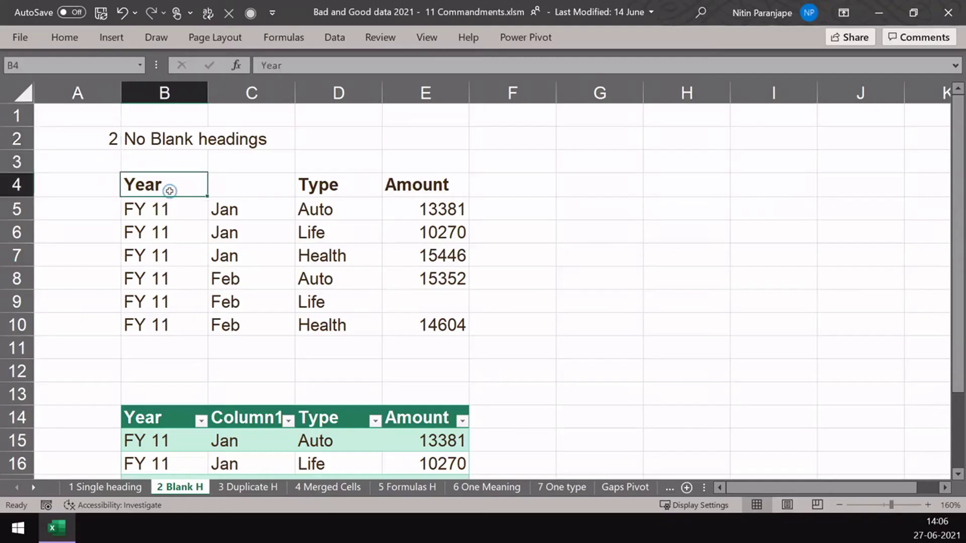
Step: Compare the blank heading beside Year with the Column1 header in the corrected table
click(249, 187)
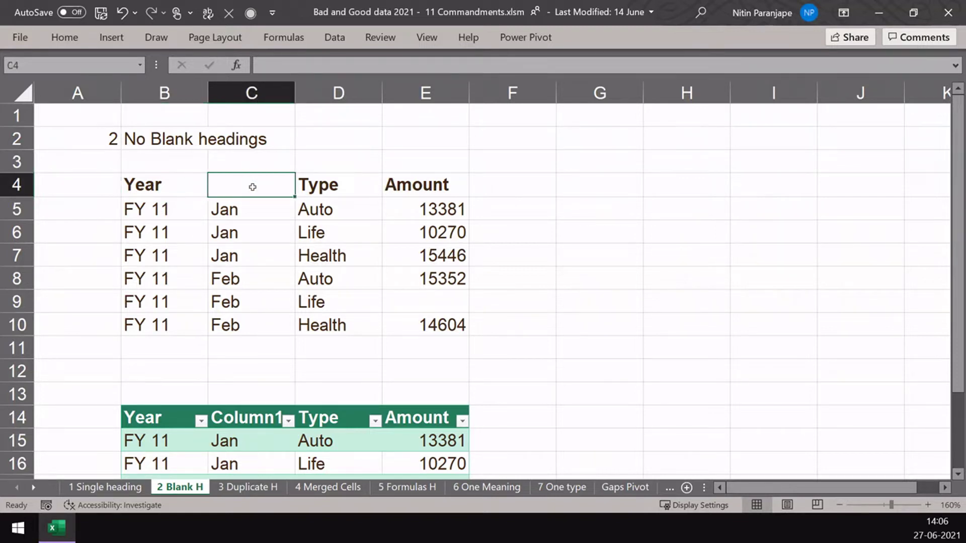
click(243, 425)
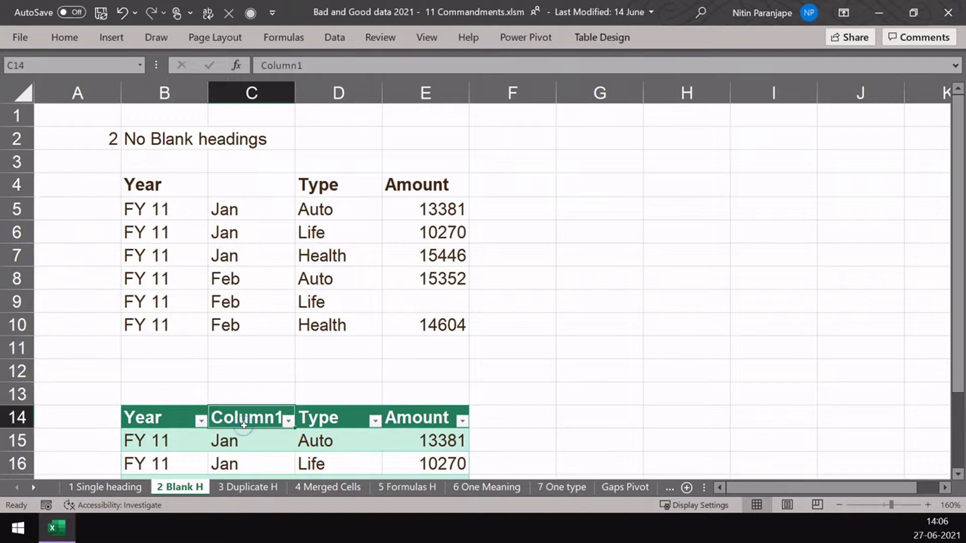
scroll(273, 423, down, 4)
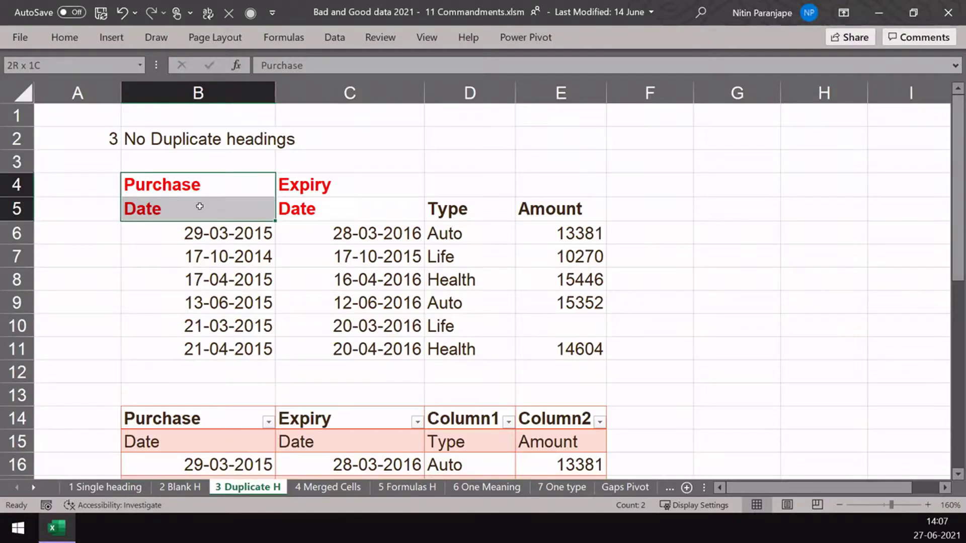
Step: Select the two-row Purchase Date heading and the lower table's Purchase and Expiry headings
drag(200, 206, 200, 207)
scroll(289, 326, down, 2)
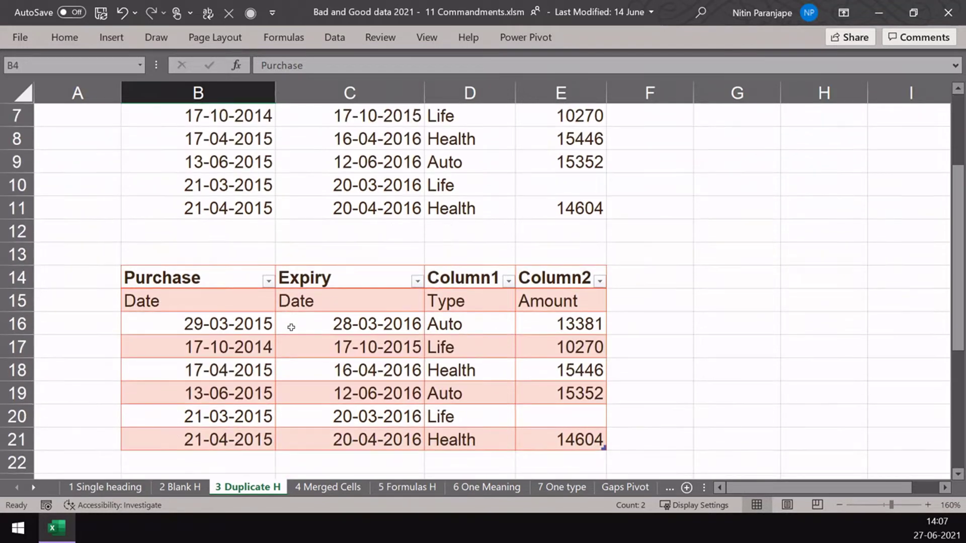
click(168, 282)
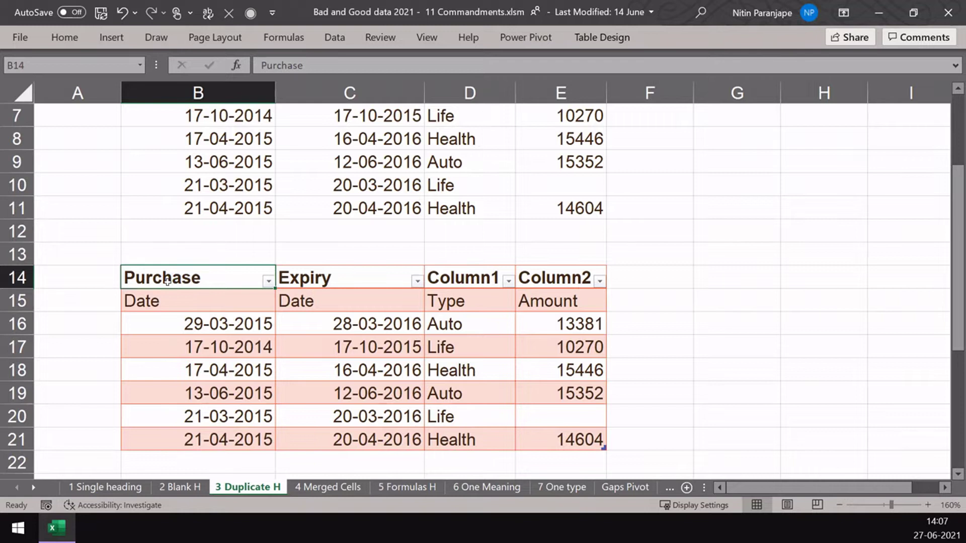
click(325, 284)
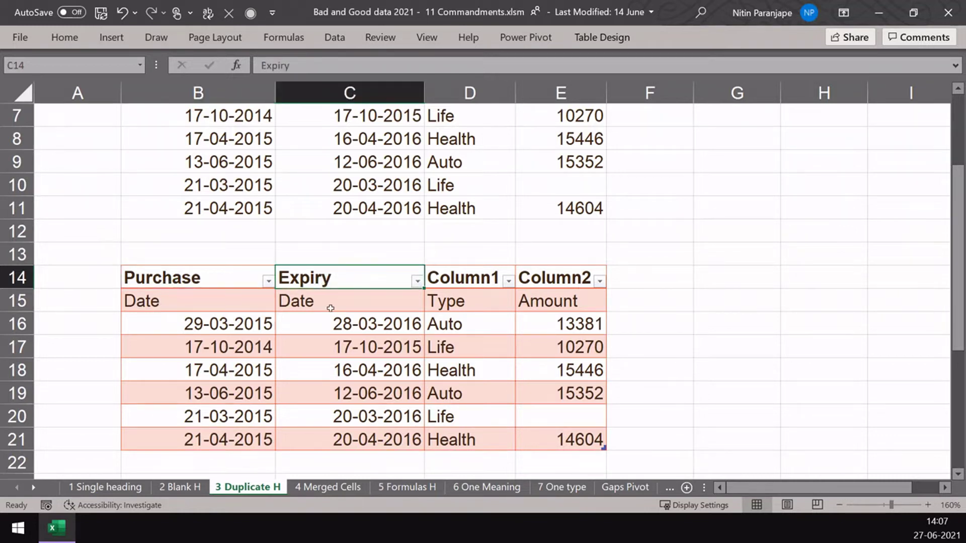
Step: Select the Purchase Date and Expiry Date headings in the fixed table further down
scroll(330, 308, down, 2)
scroll(330, 308, down, 4)
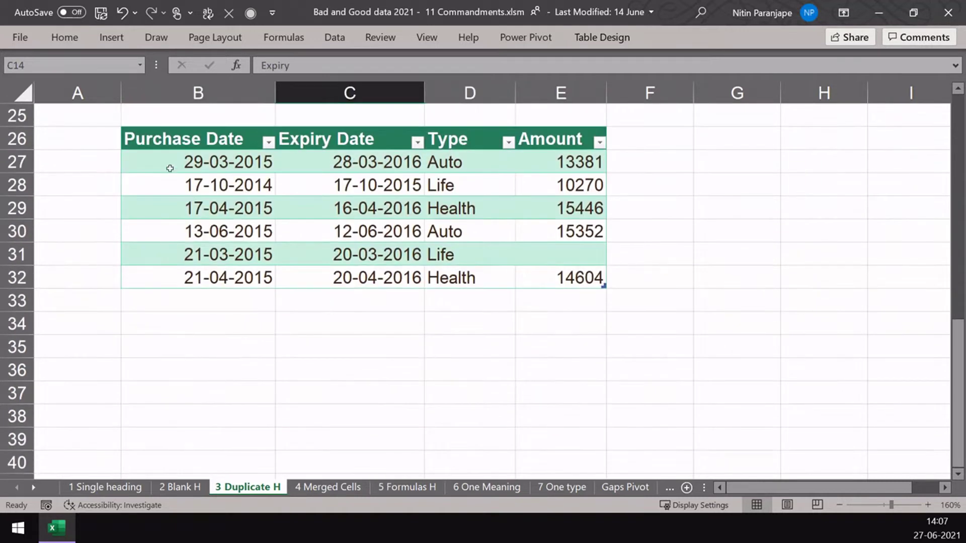
click(173, 140)
click(325, 147)
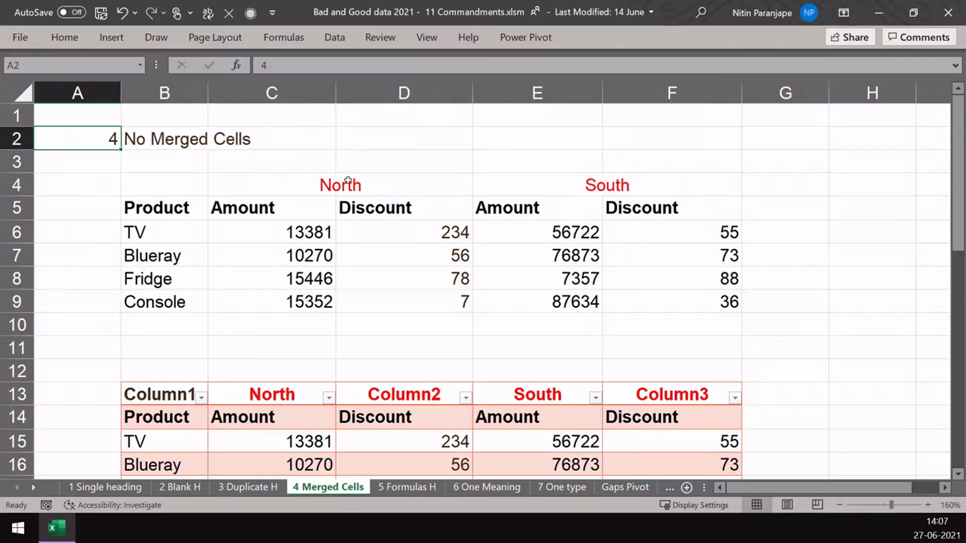
Step: Select the merged North and South headings on the 4 Merged Cells sheet
click(347, 181)
click(614, 186)
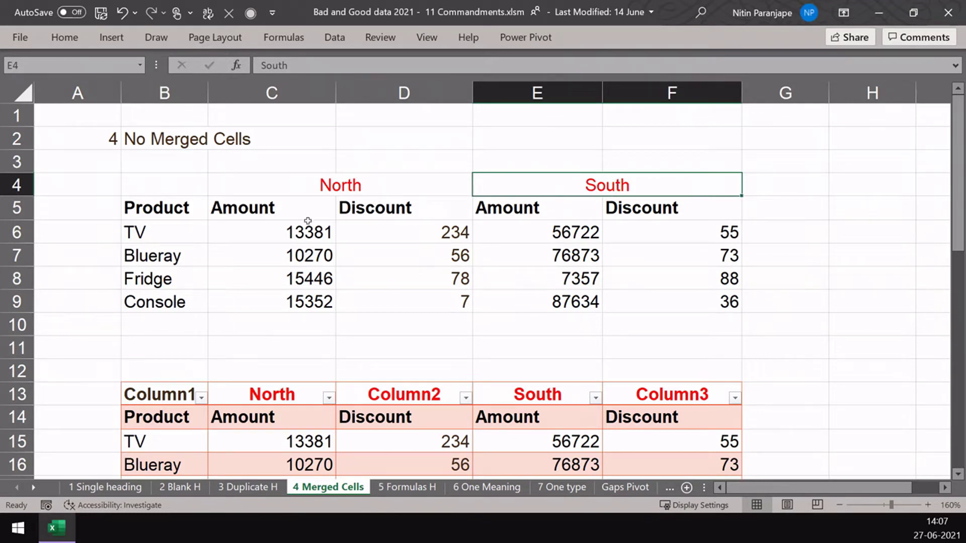
Step: Select the Amount/Discount subheading row, then the merged North heading and its Discount subheading
drag(230, 213, 637, 206)
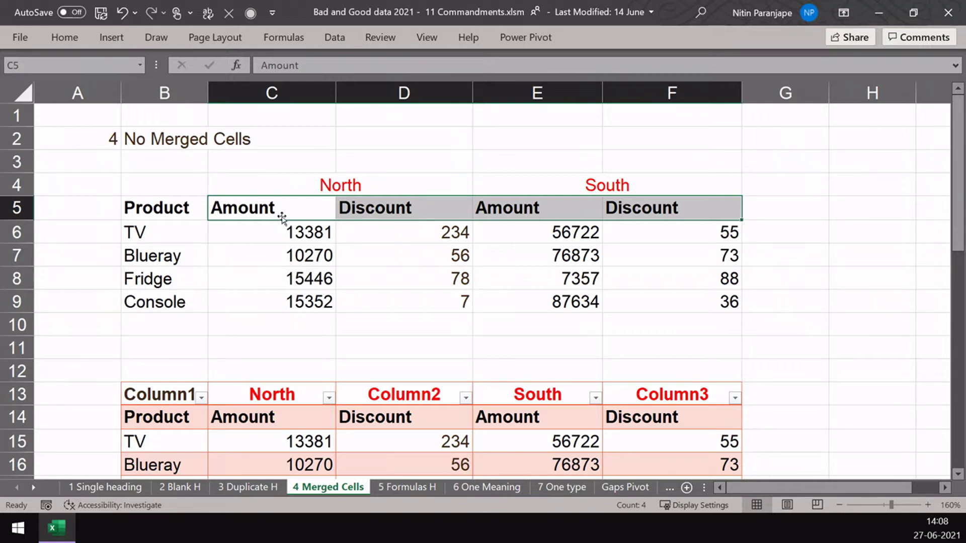
click(373, 188)
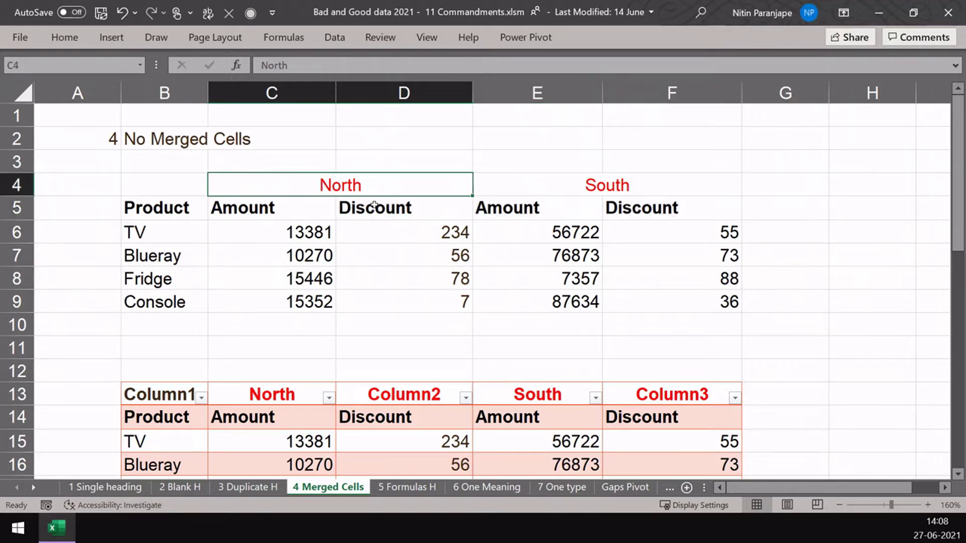
click(374, 205)
Step: Select the South TV amount 56722 in the flat table, then move to the 5 Formulas H sheet
scroll(373, 206, down, 4)
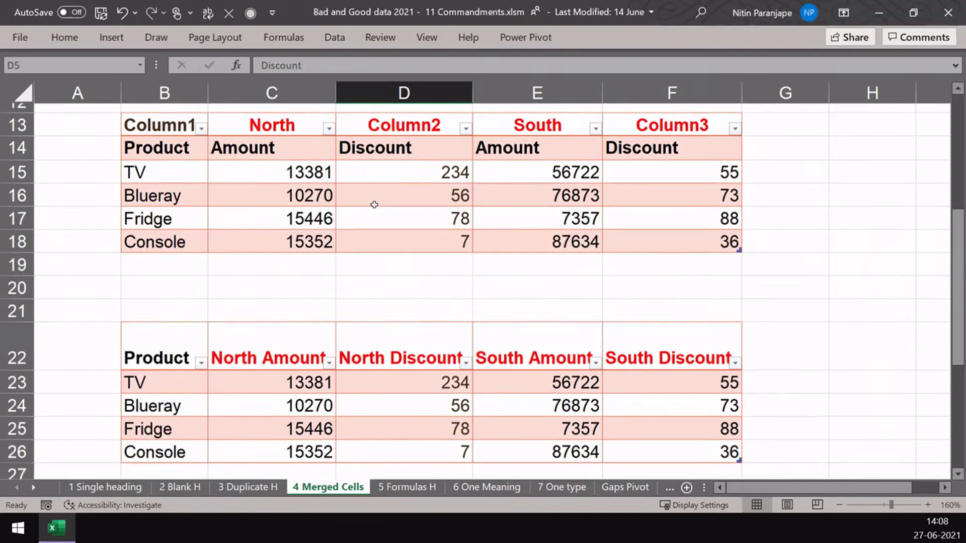
scroll(373, 205, down, 4)
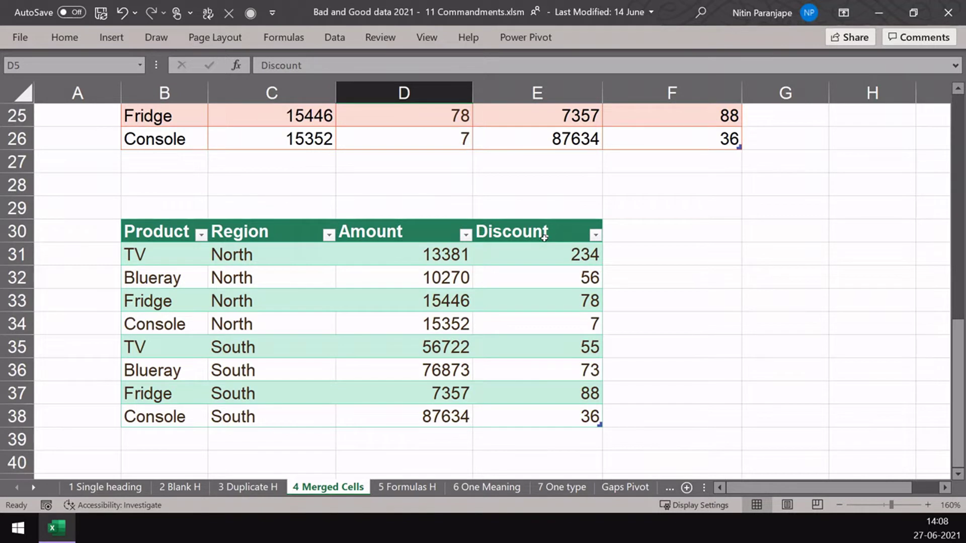
click(444, 344)
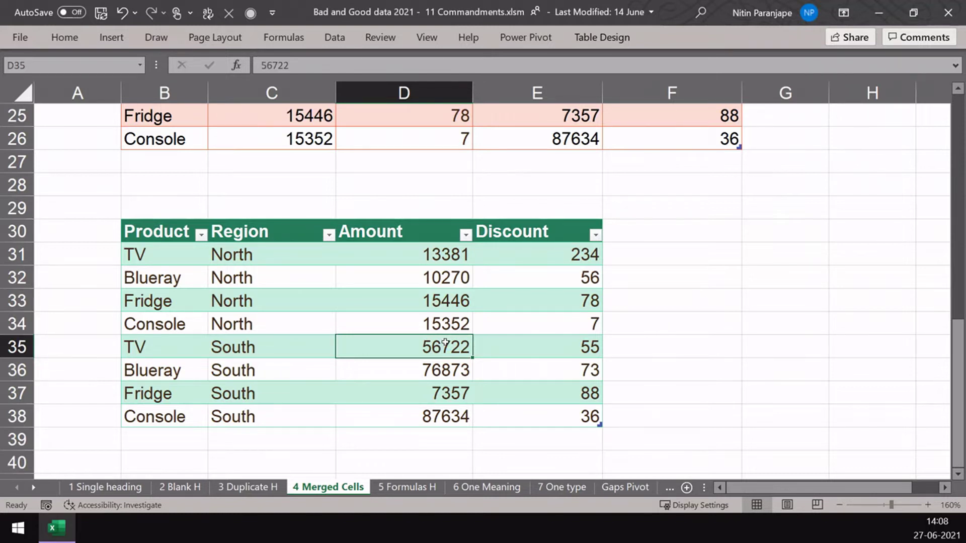
click(407, 485)
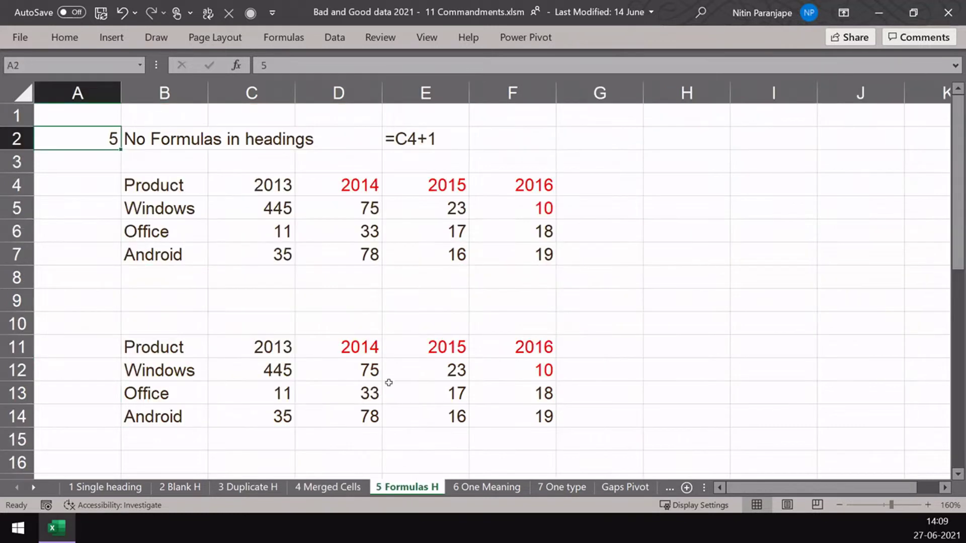
Step: Check the 2013 heading and the =C4+1 style formulas behind the 2014, 2015 and 2016 headings
click(273, 184)
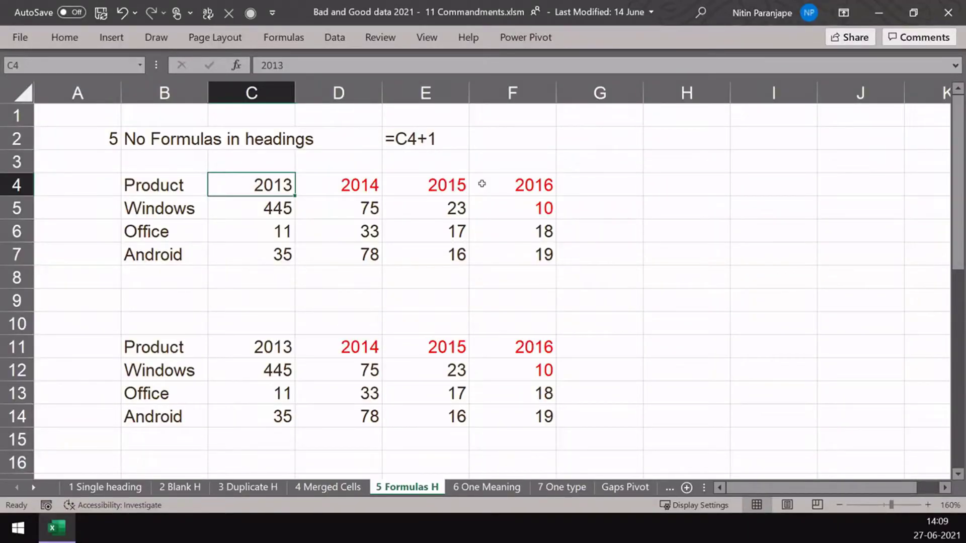
click(347, 181)
click(417, 178)
click(523, 194)
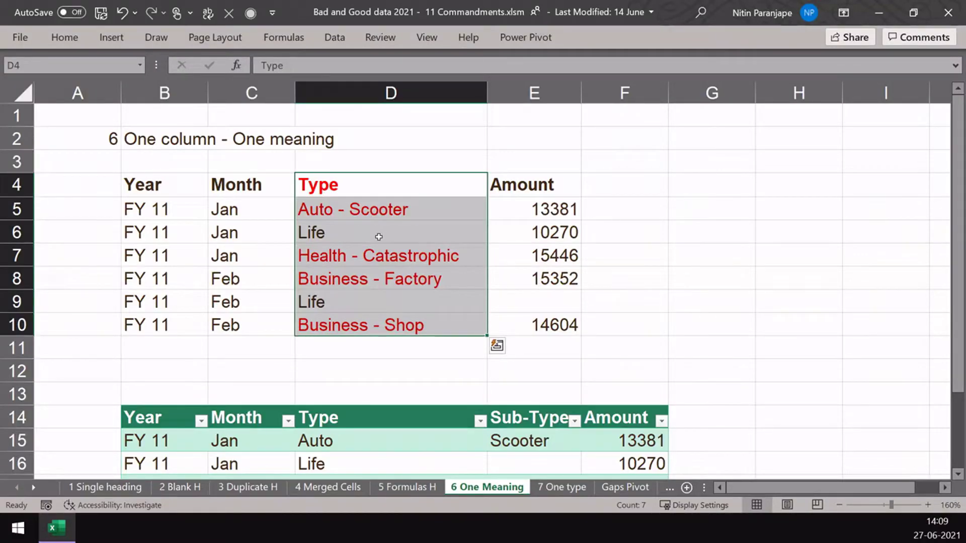
Step: Select the Life type entry, then the corrected table's Type and Sub-Type columns
click(378, 236)
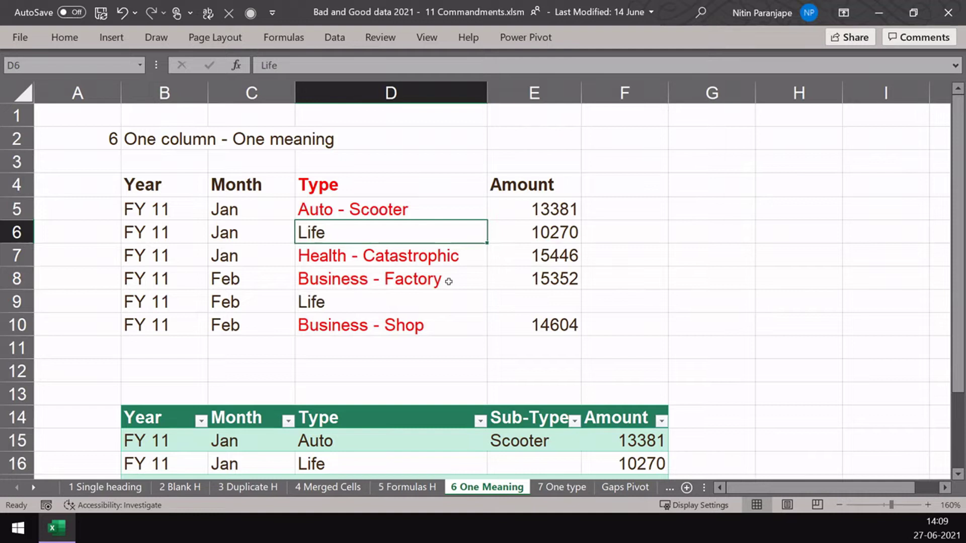
scroll(447, 281, down, 2)
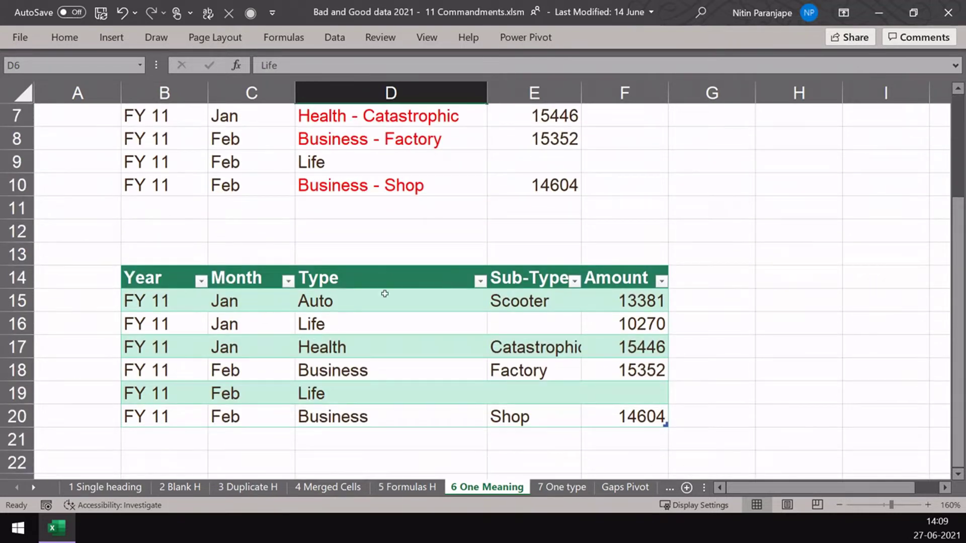
click(334, 287)
drag(333, 287, 334, 400)
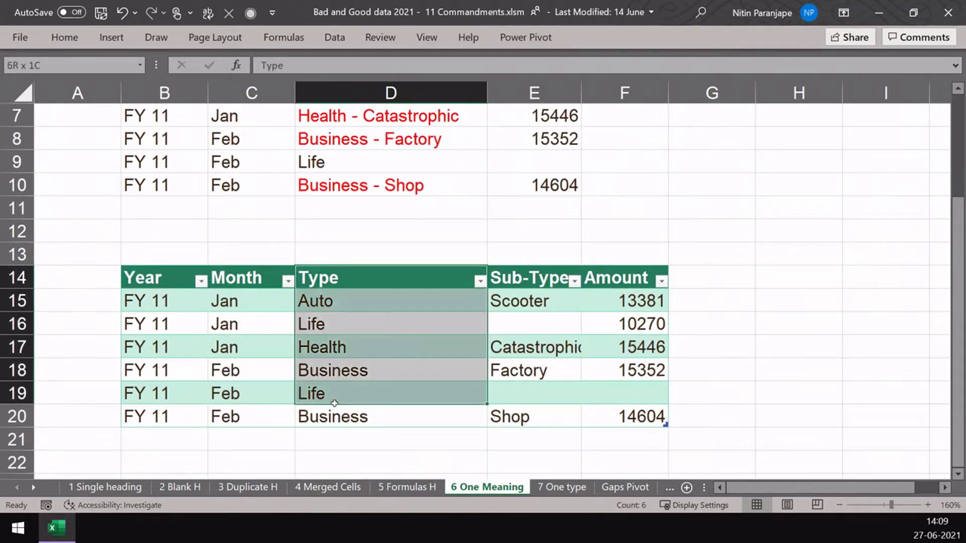
drag(509, 283, 511, 415)
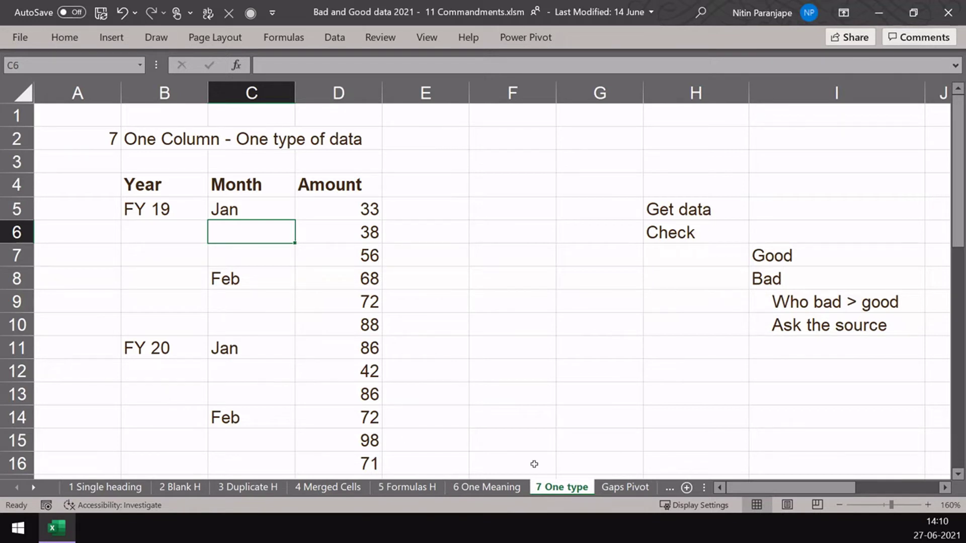
click(235, 213)
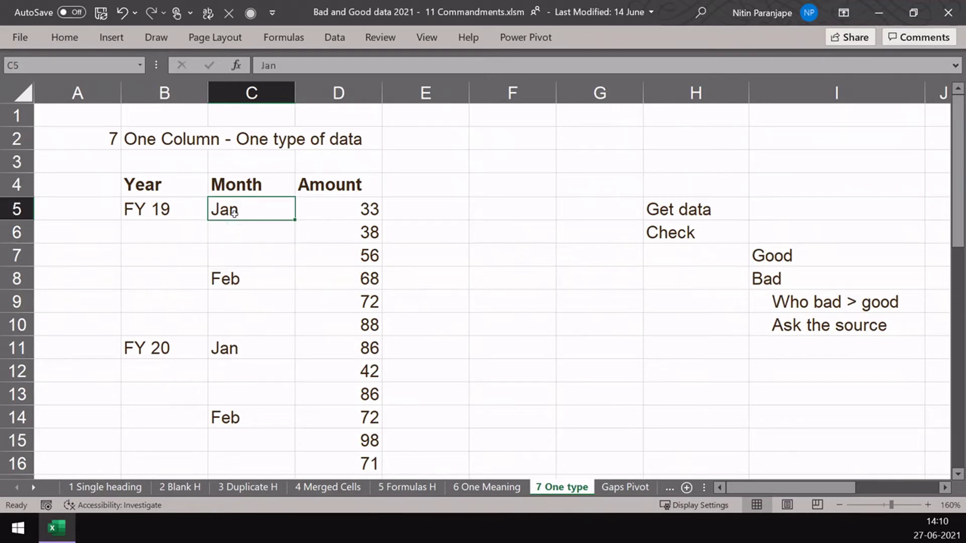
click(232, 236)
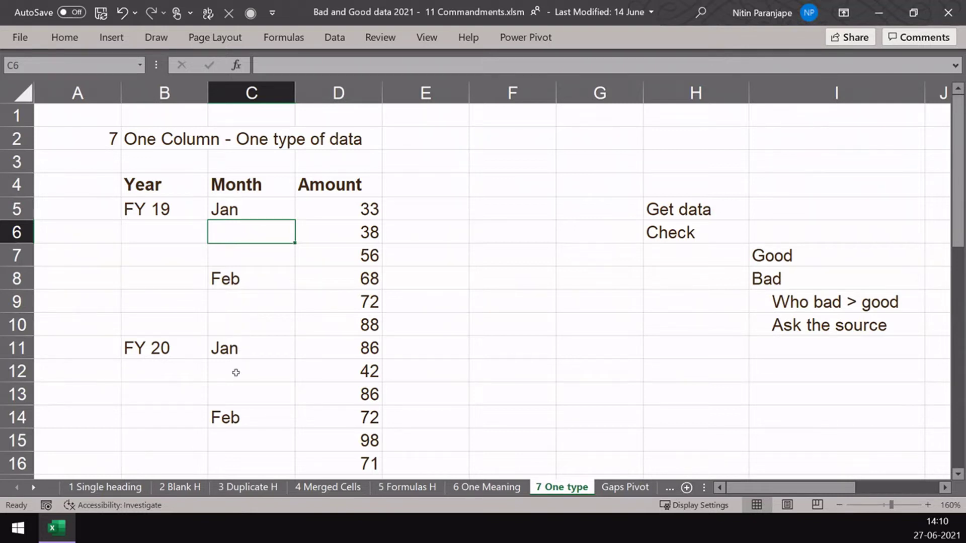
click(243, 318)
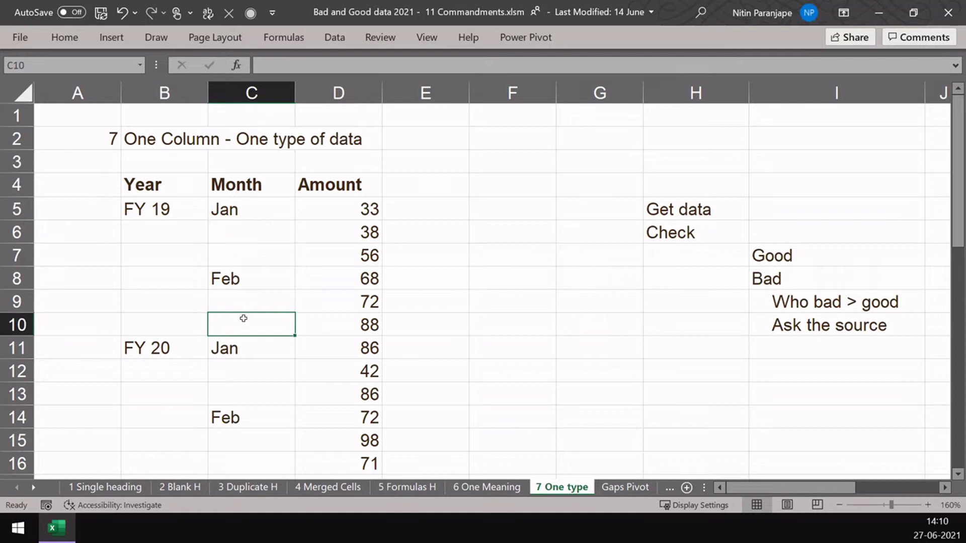
click(149, 380)
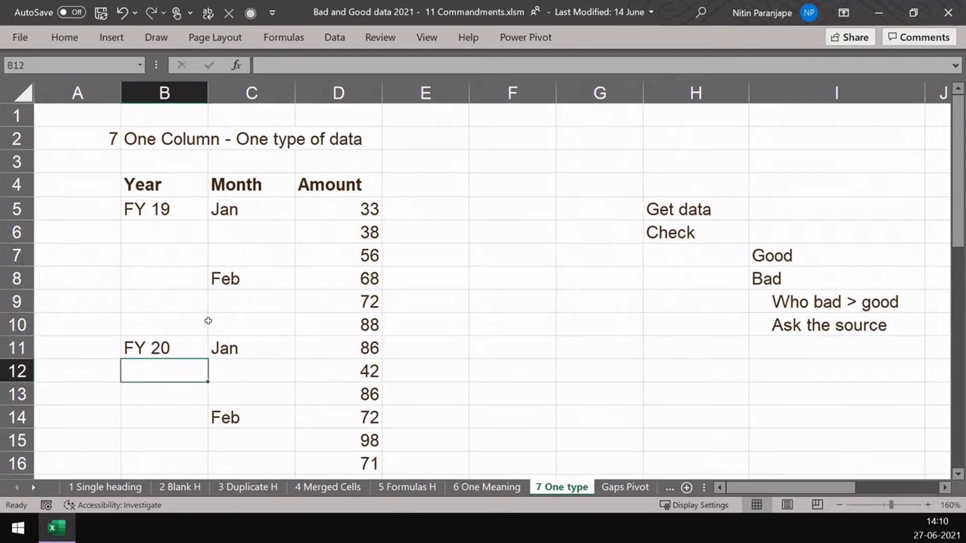
click(145, 255)
click(236, 255)
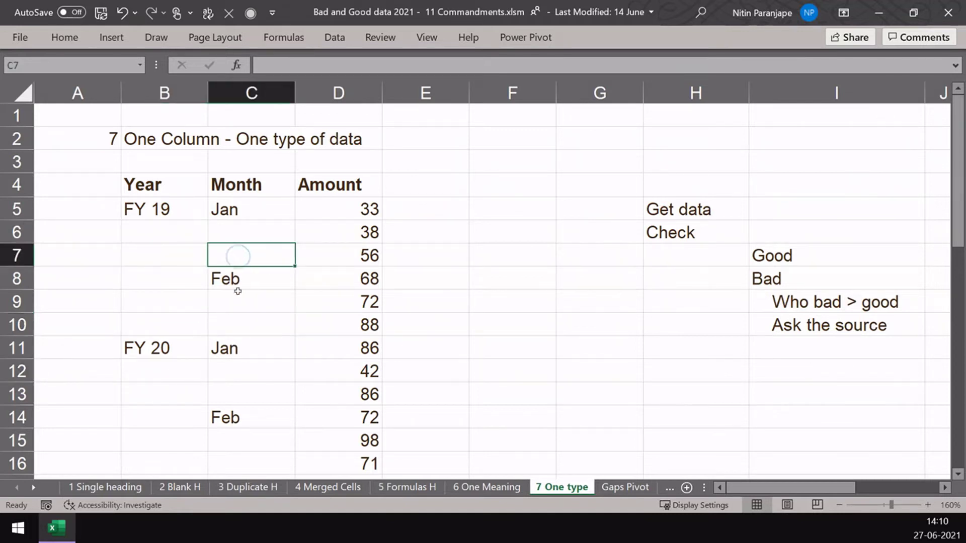
click(247, 318)
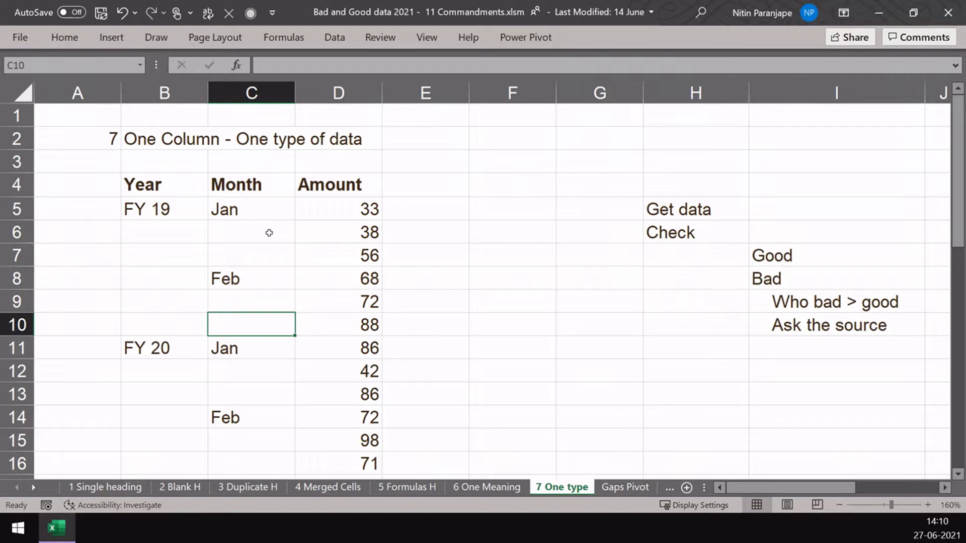
scroll(269, 233, down, 6)
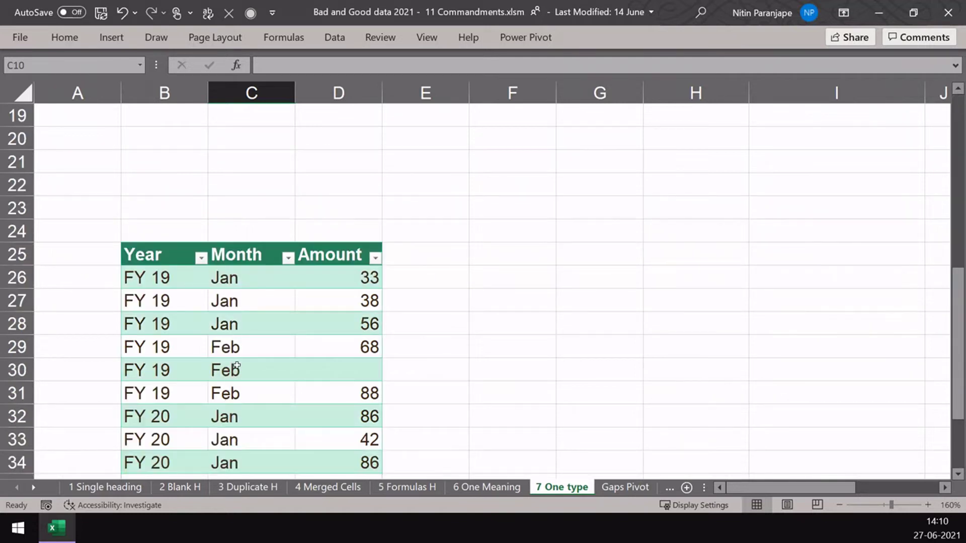
scroll(236, 365, down, 2)
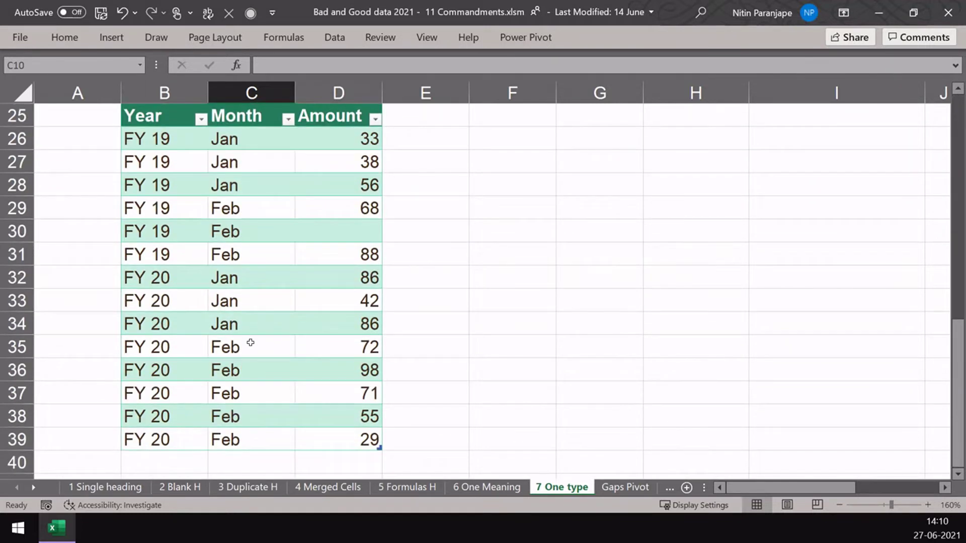
click(362, 238)
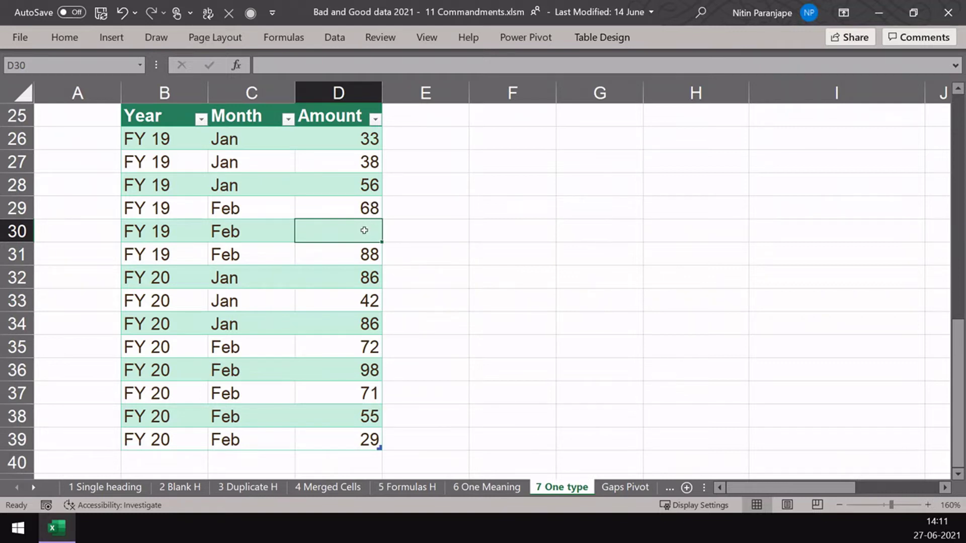
scroll(364, 230, up, 6)
click(219, 302)
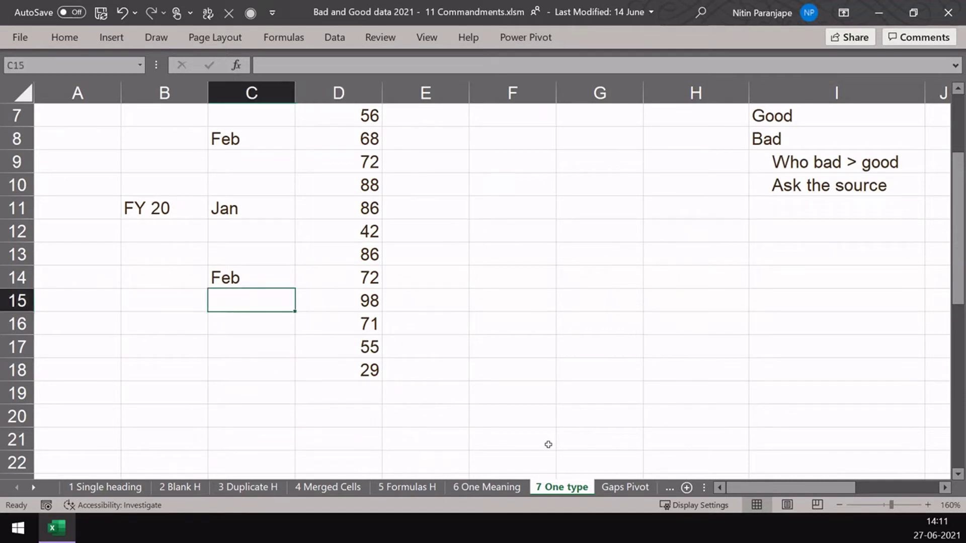
Step: Inspect the Gaps Pivot's Type items and Jul month label, and display the pivot design options
click(620, 488)
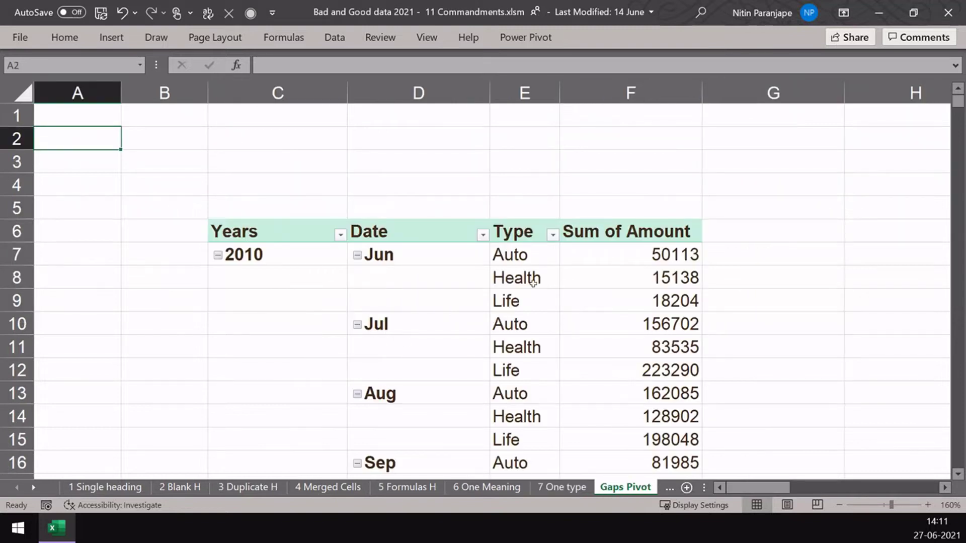
click(514, 335)
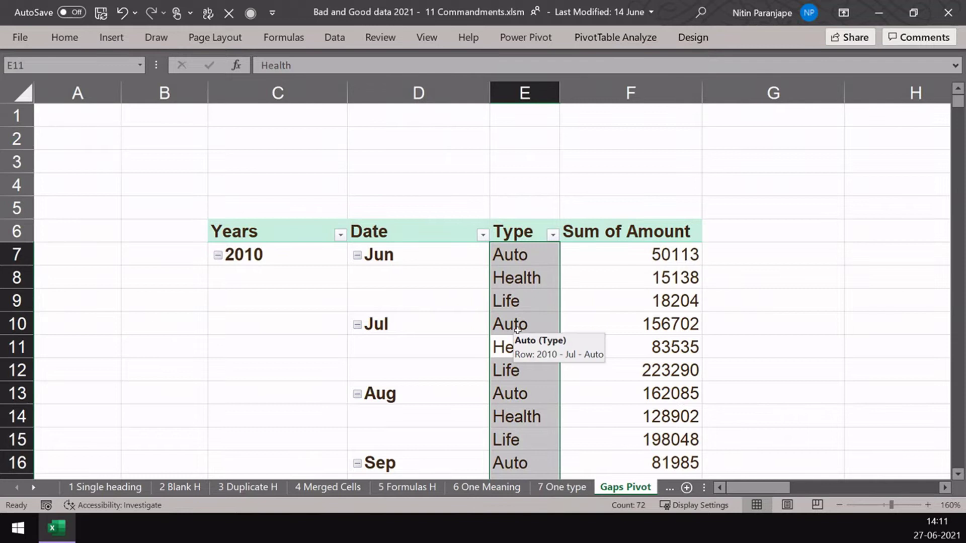
click(517, 330)
click(434, 323)
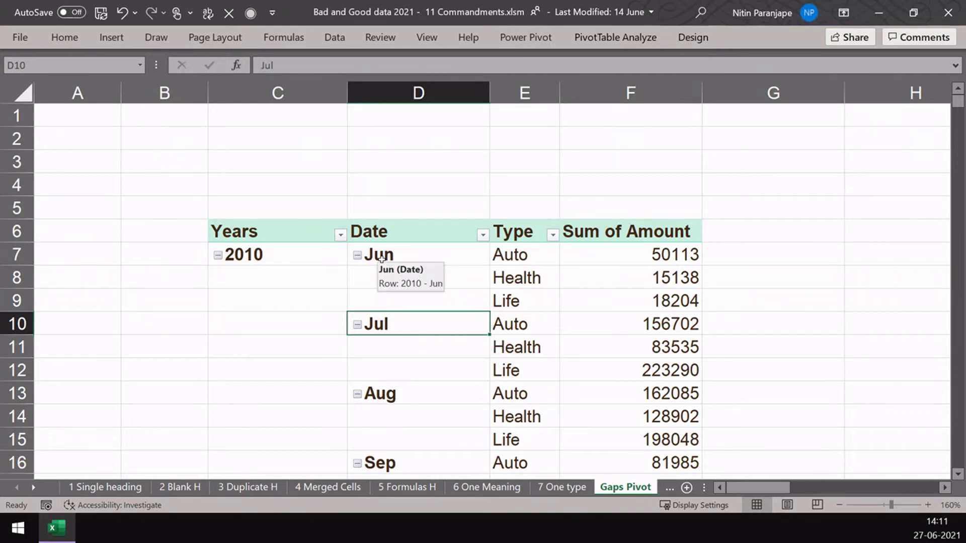
click(702, 45)
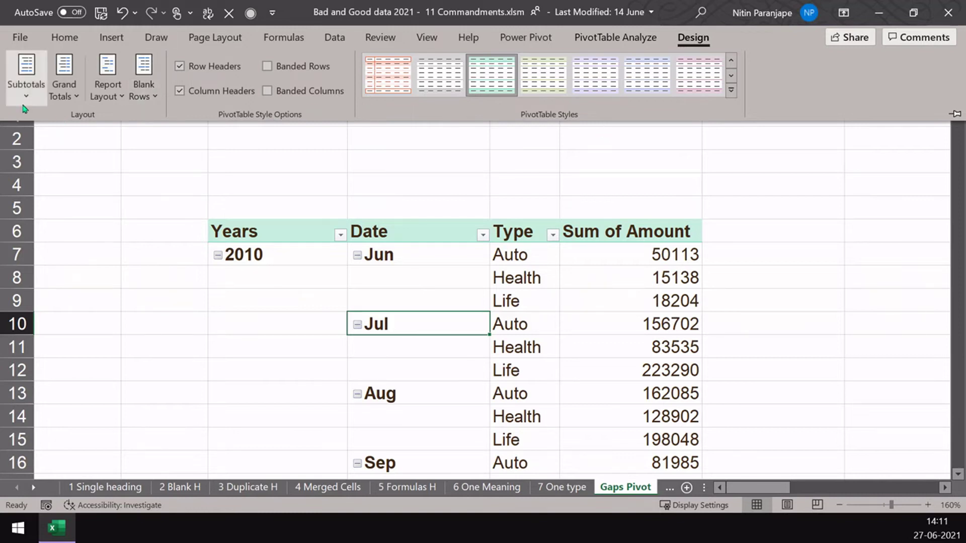
Step: Set the pivot's Report Layout to Repeat All Item Labels, then select the Health type item
click(118, 102)
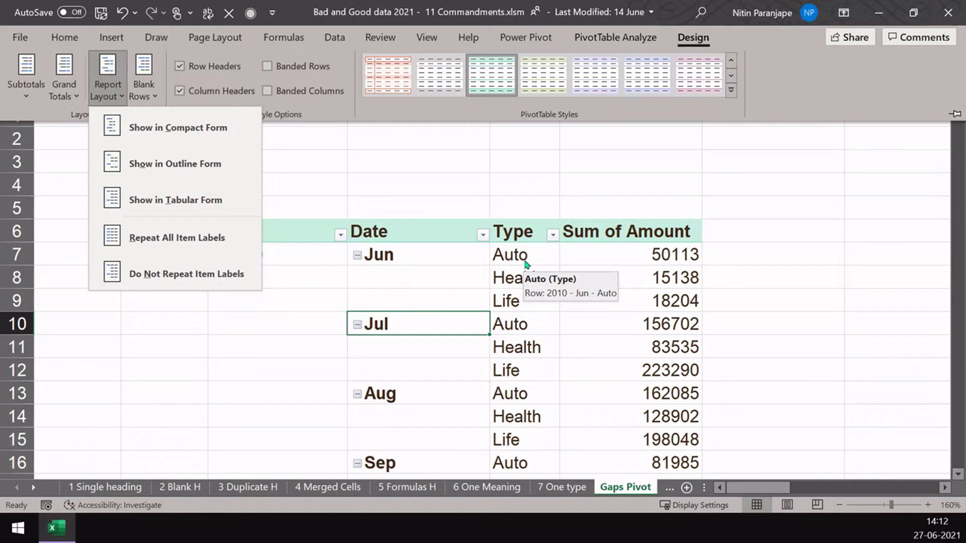
click(177, 238)
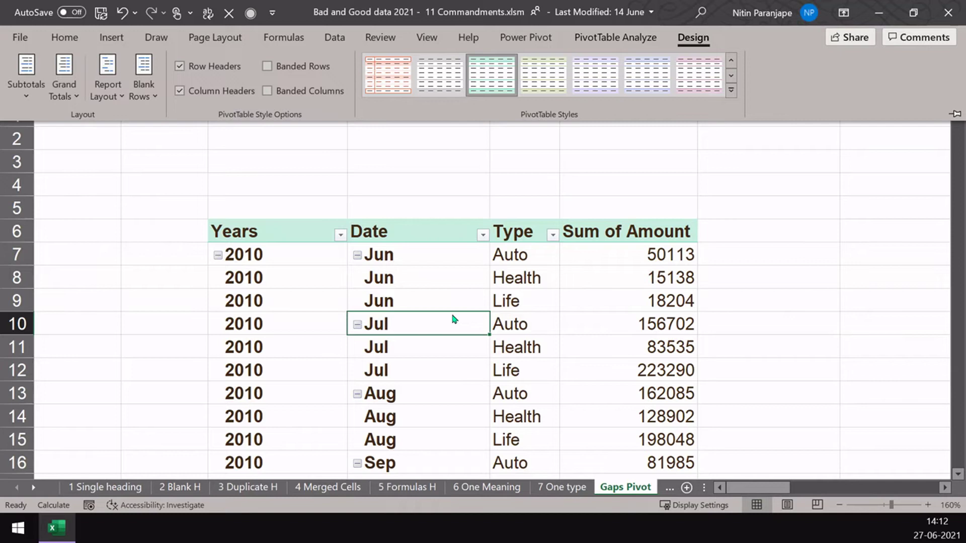
click(508, 281)
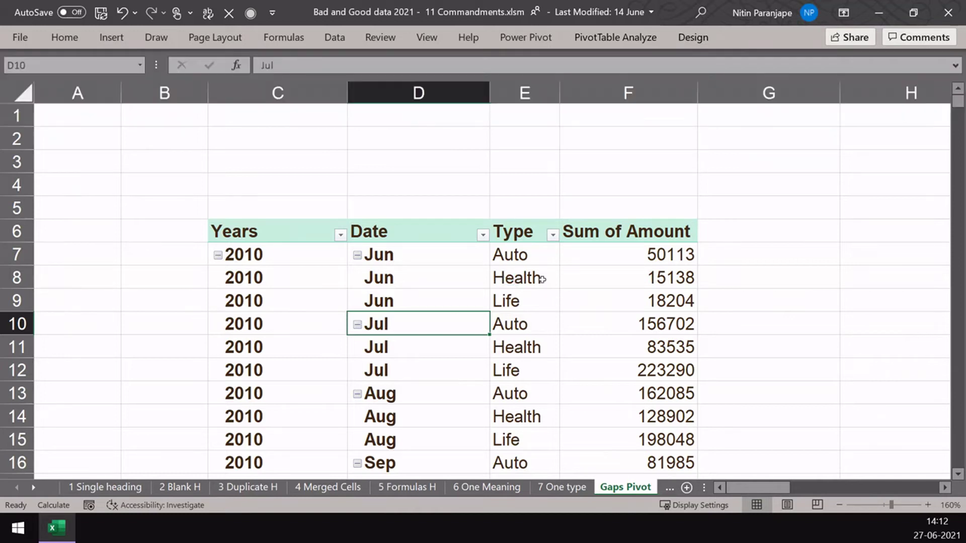
click(541, 279)
Step: Rename the first Auto type item in the pivot to 'Automotive'
click(519, 234)
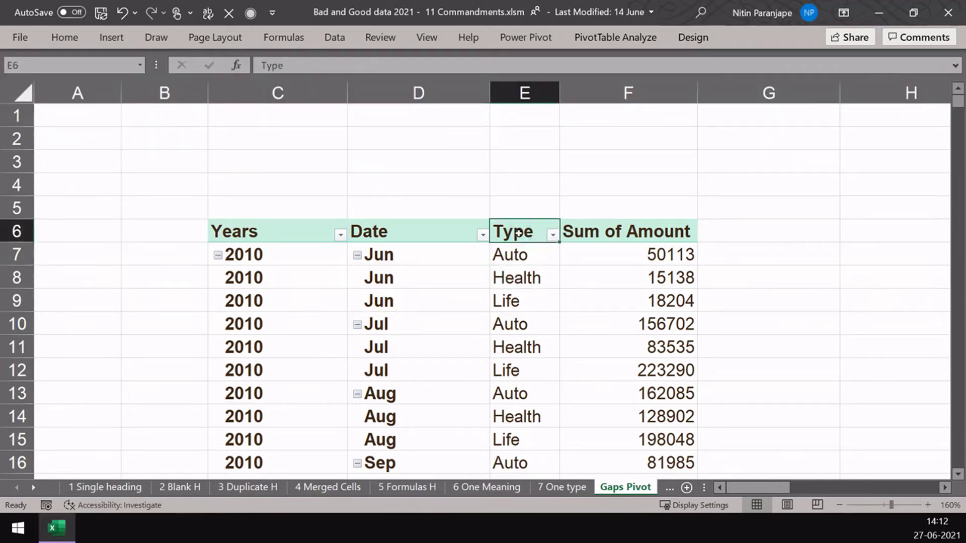
click(513, 256)
click(516, 266)
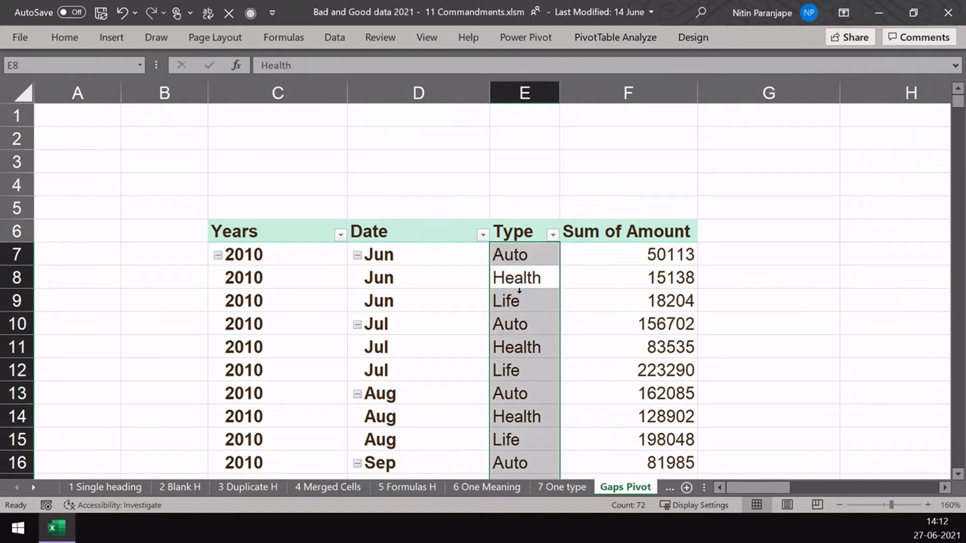
click(528, 259)
mouse_move(568, 260)
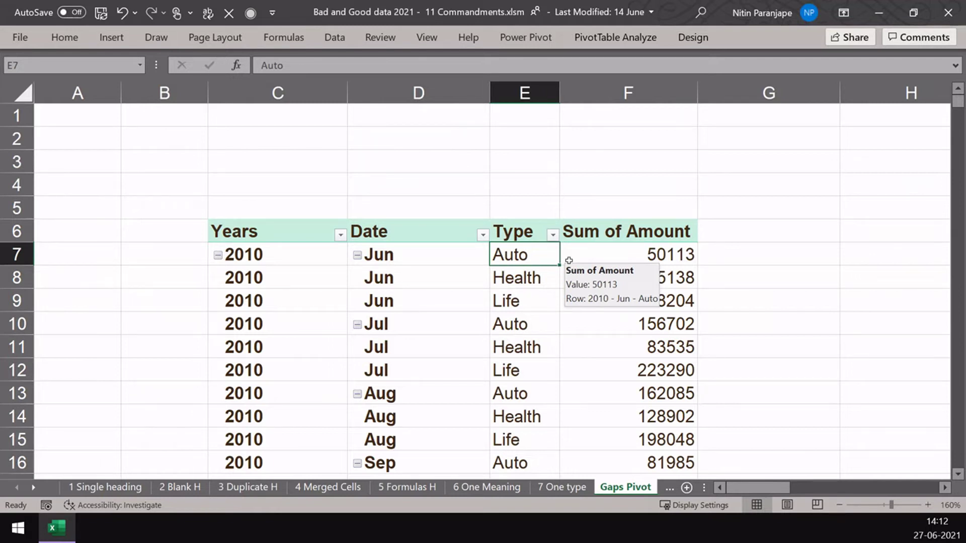
text(Auto)
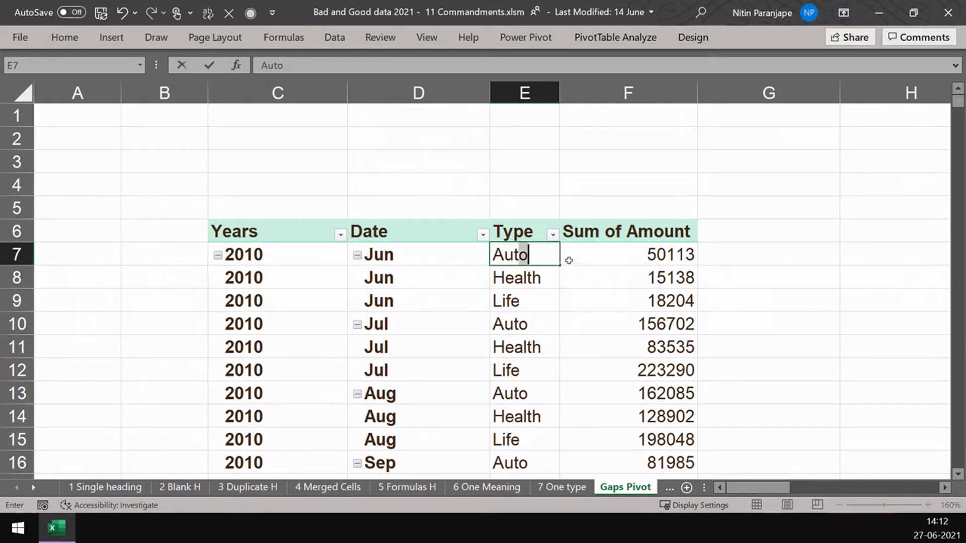
text(motive)
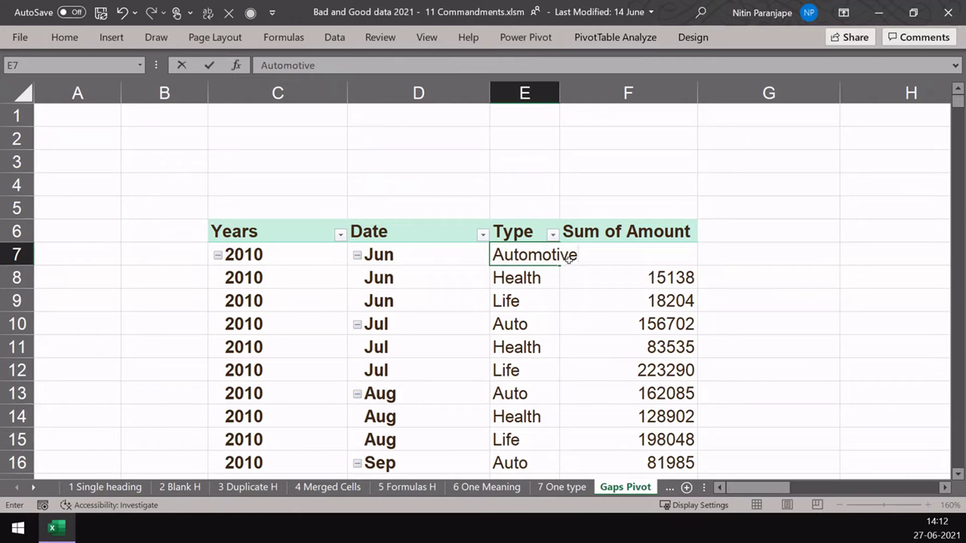
Step: Confirm Automotive in place of Auto throughout the pivot and go to the 8 No subtotals sheet
key(Return)
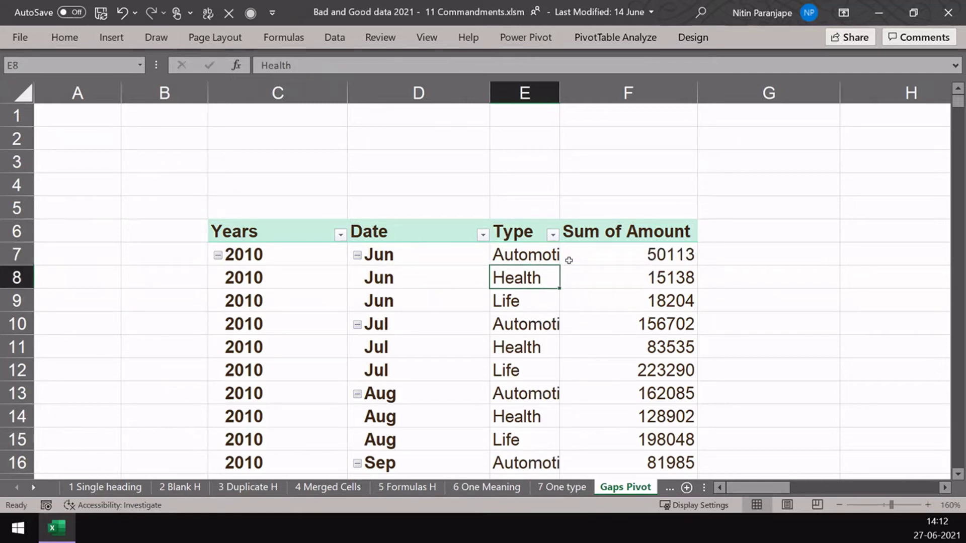
click(669, 488)
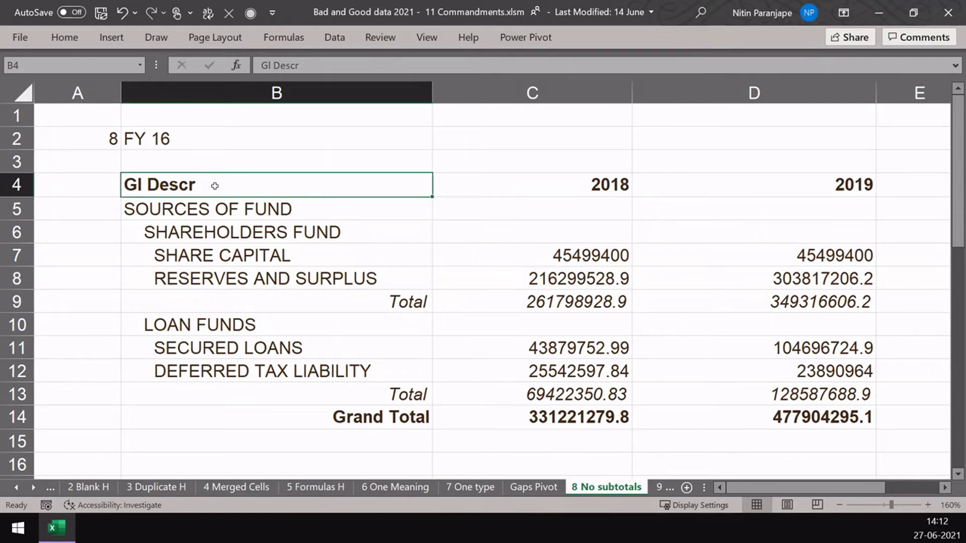
Step: Delete the two Total rows and the Grand Total row from the fund table
click(219, 212)
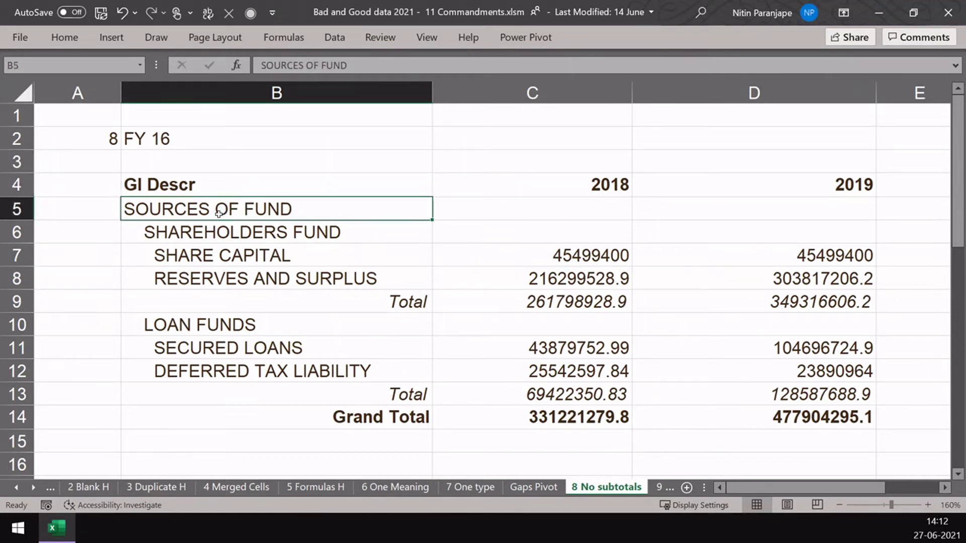
drag(219, 211, 269, 327)
click(394, 303)
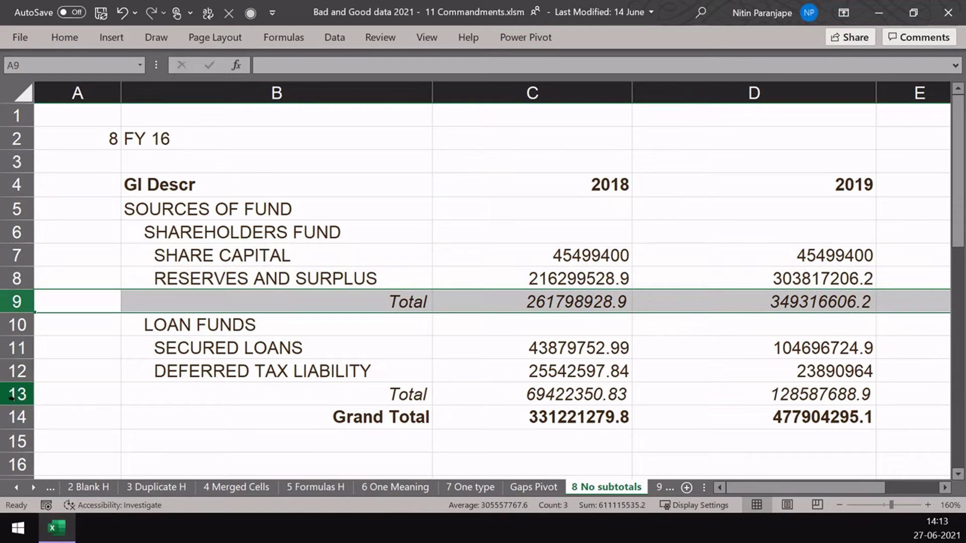
ctrl+click(18, 394)
ctrl+click(21, 418)
right_click(21, 418)
click(55, 302)
Step: Review the SOURCES OF FUND, SHAREHOLDERS FUND and LOAN FUNDS headings and their detail lines
click(270, 303)
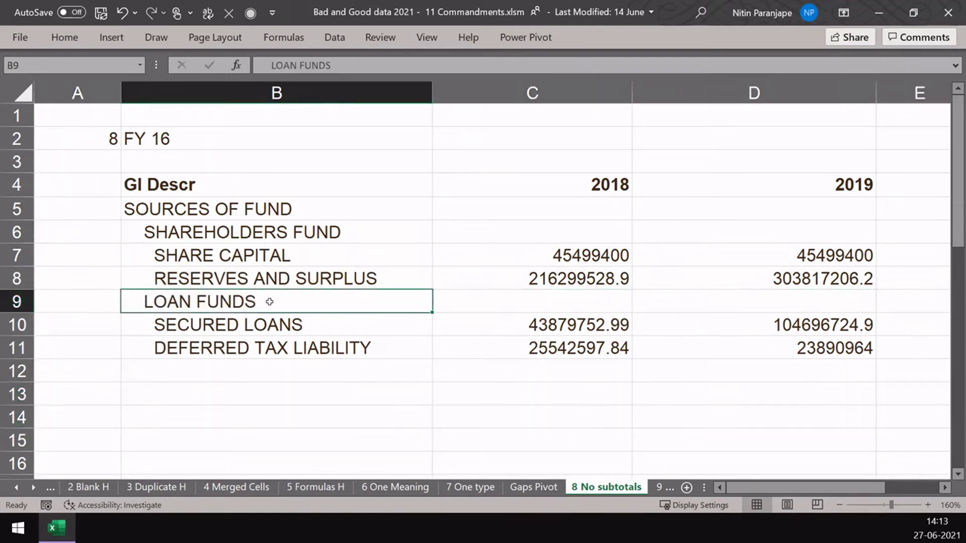
click(145, 207)
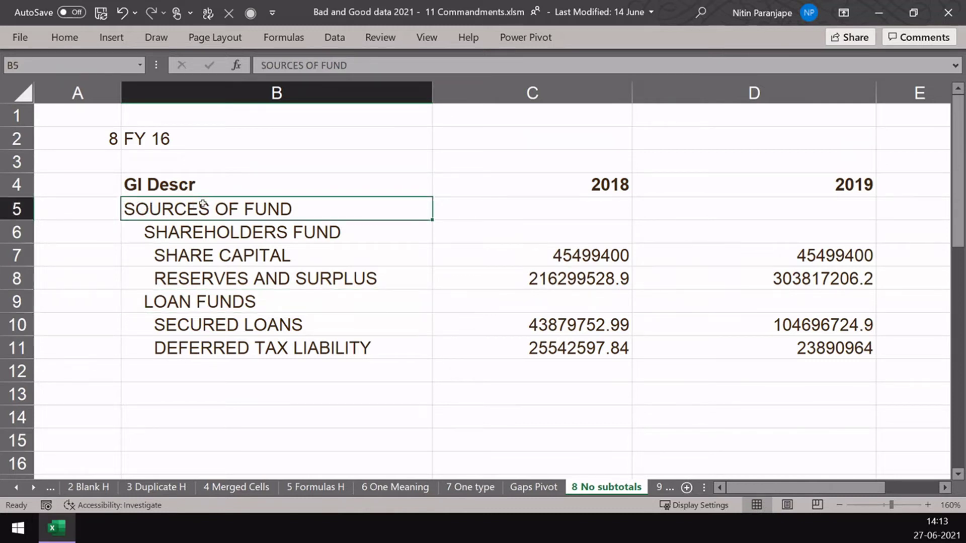
click(155, 234)
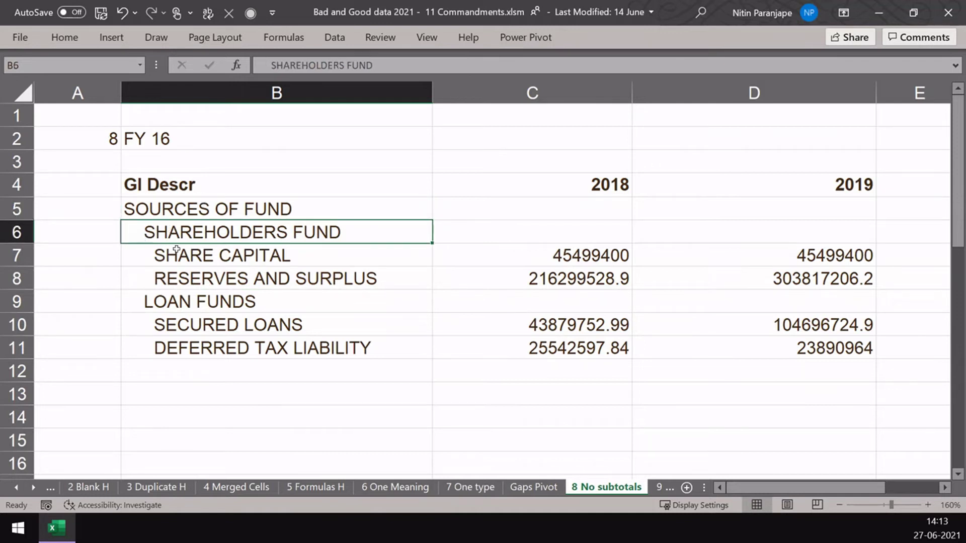
click(172, 211)
click(170, 230)
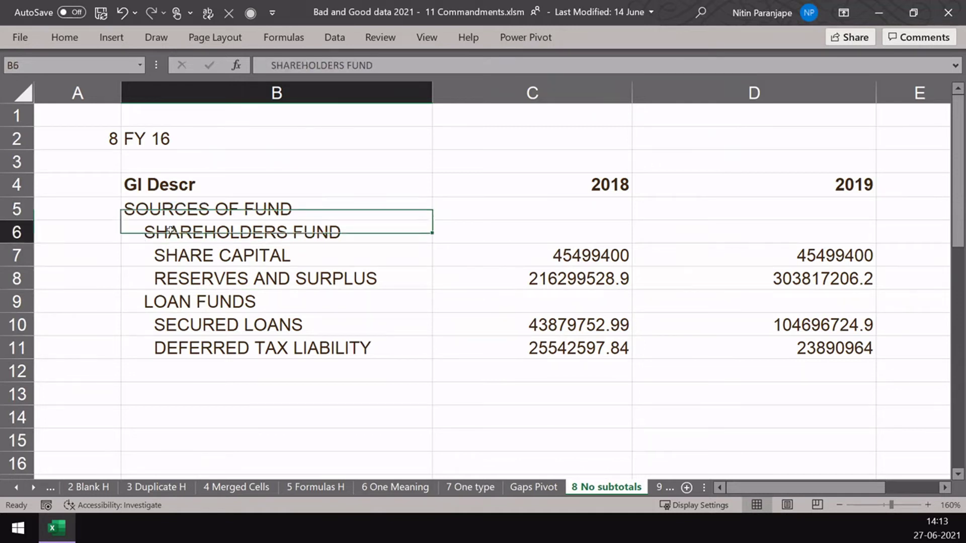
click(182, 306)
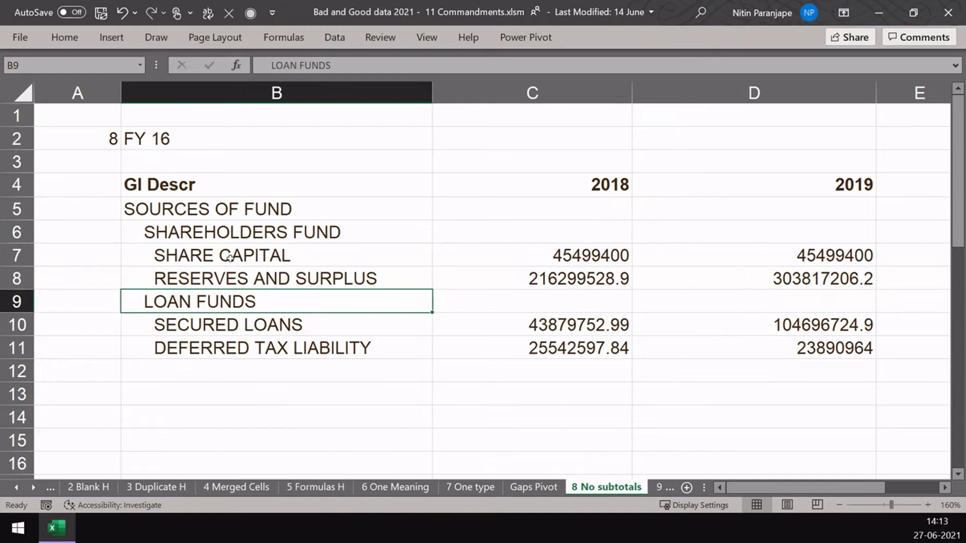
drag(230, 255, 230, 278)
drag(231, 327, 230, 345)
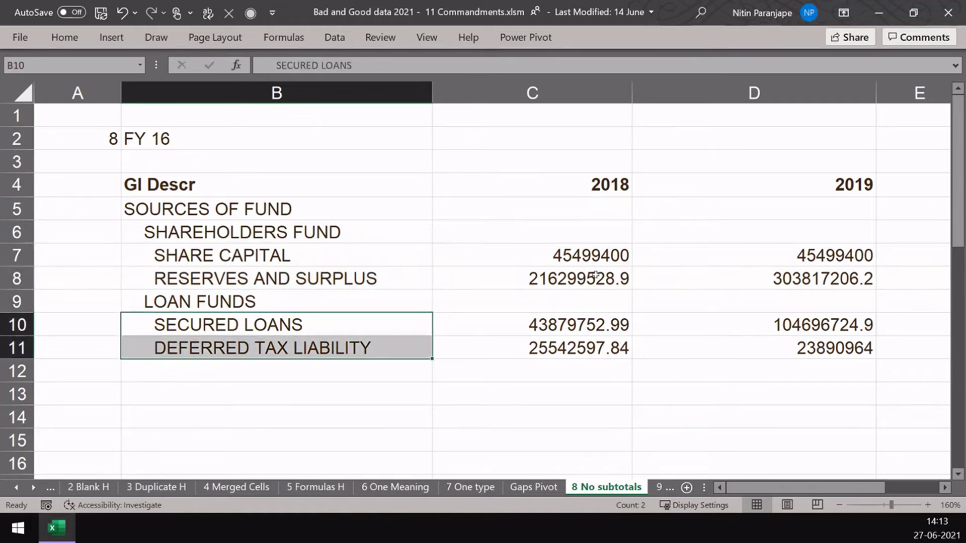
Step: Review the 2018 and 2019 year headers of the cleaned table
click(572, 193)
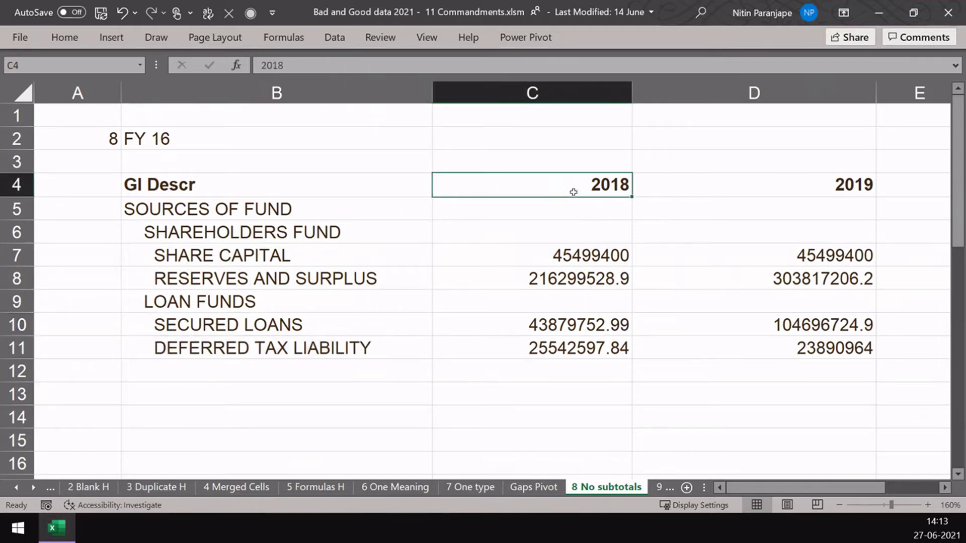
shift+click(800, 182)
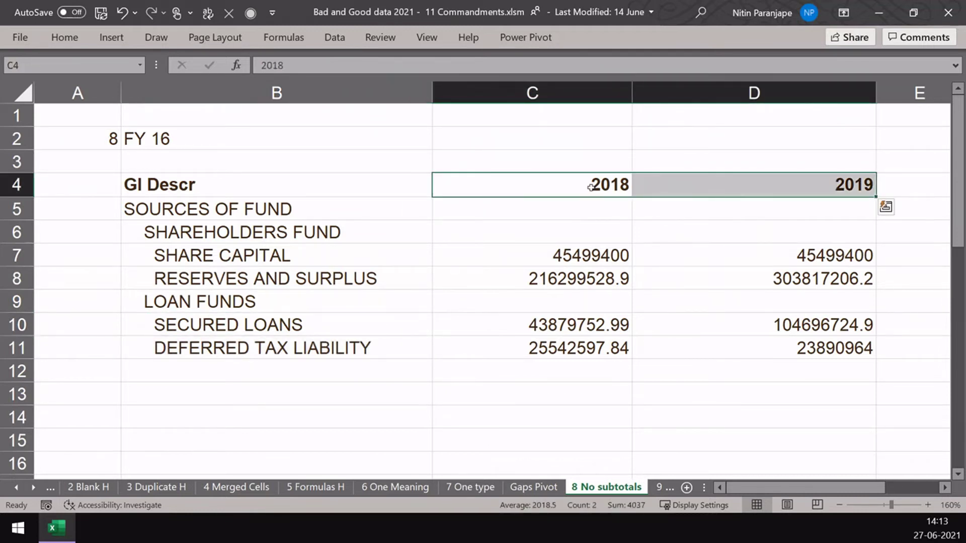
click(591, 187)
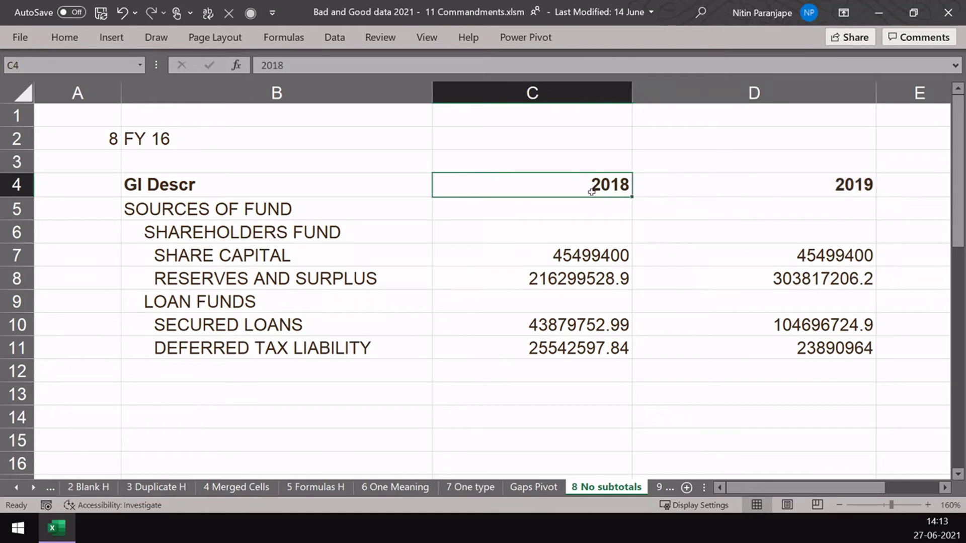
click(737, 170)
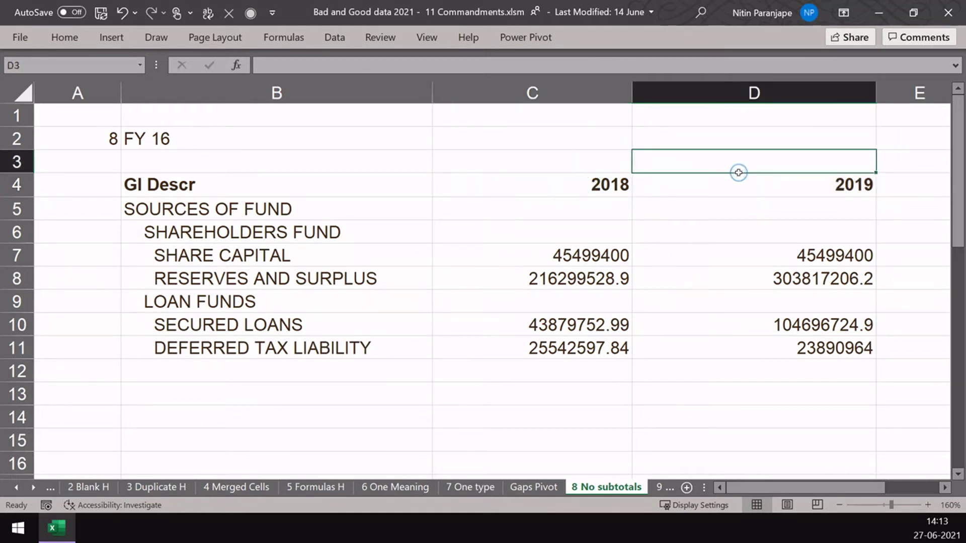
click(726, 186)
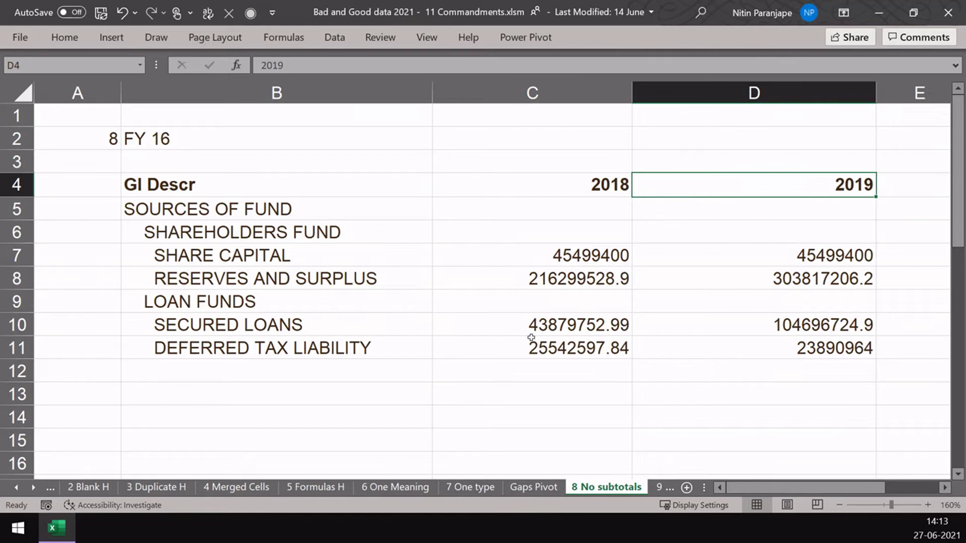
scroll(531, 337, down, 4)
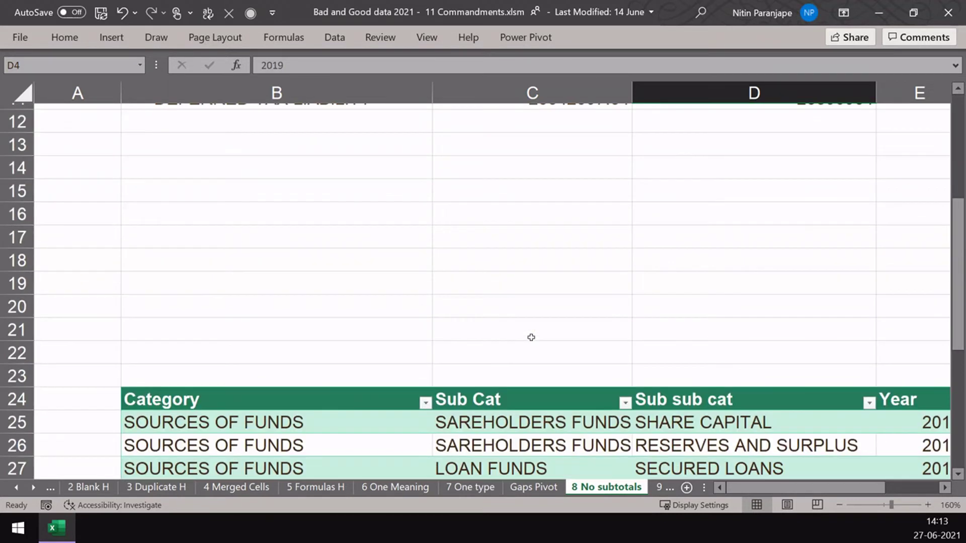
Step: Scroll down the sheet and bring up the 9 No formatting sheet
scroll(531, 337, down, 2)
scroll(531, 337, down, 2)
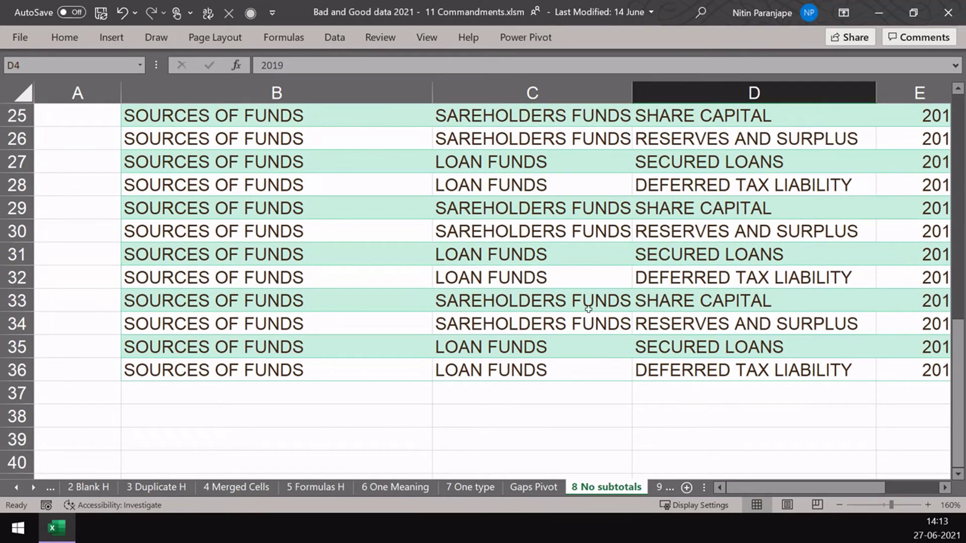
click(957, 89)
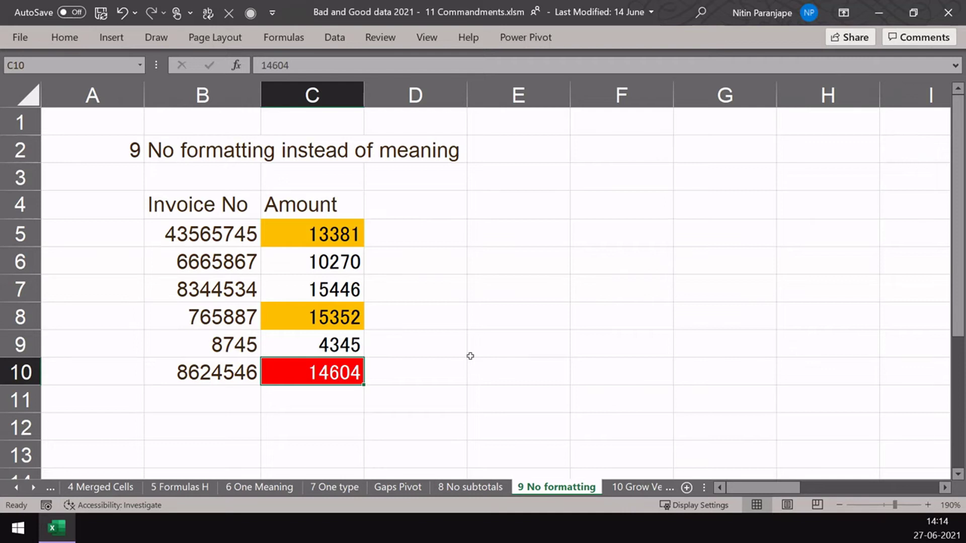
Step: Point out the title and the fill-marked amounts 13381, 15352 (orange) and 14604 (red)
click(209, 145)
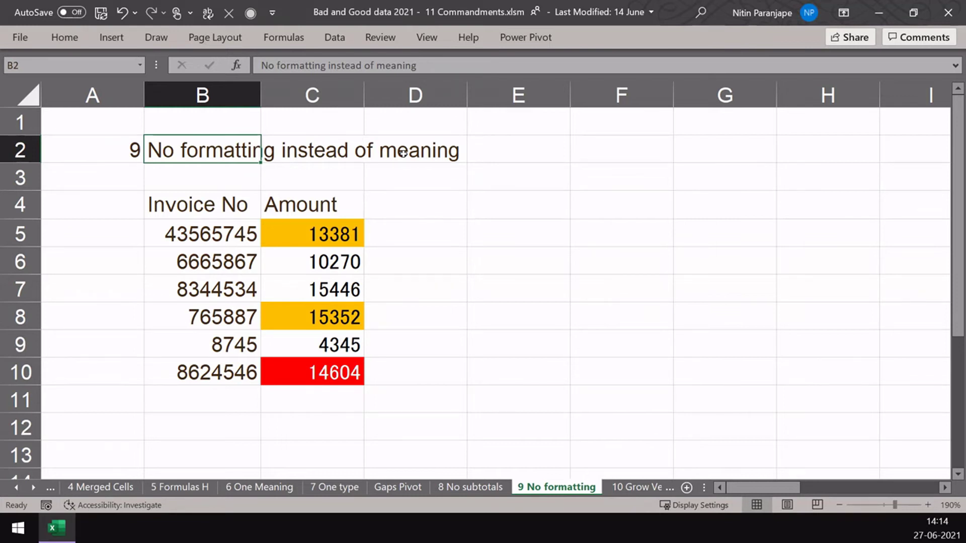
click(307, 228)
click(324, 318)
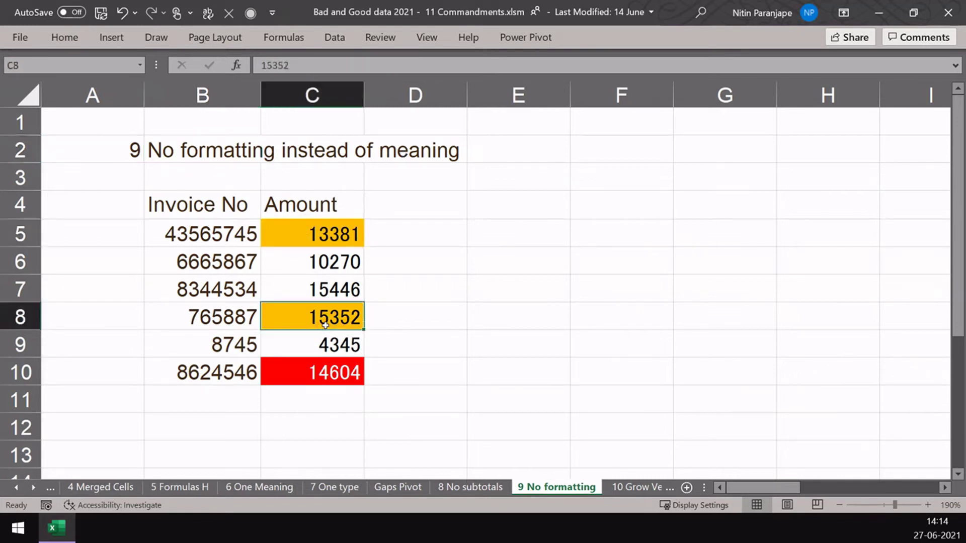
click(315, 375)
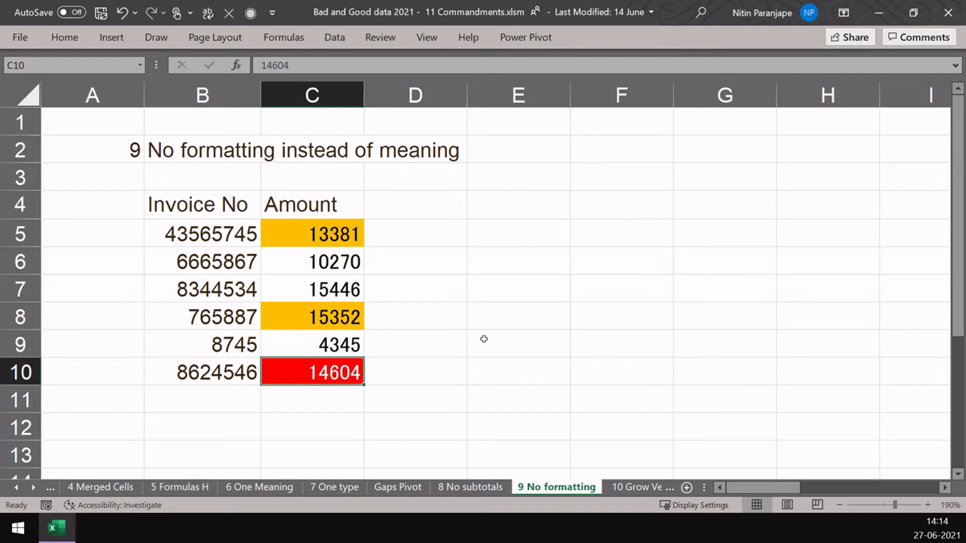
Step: Move across to the corrected invoice table's Status entry Cancelled
key(Right)
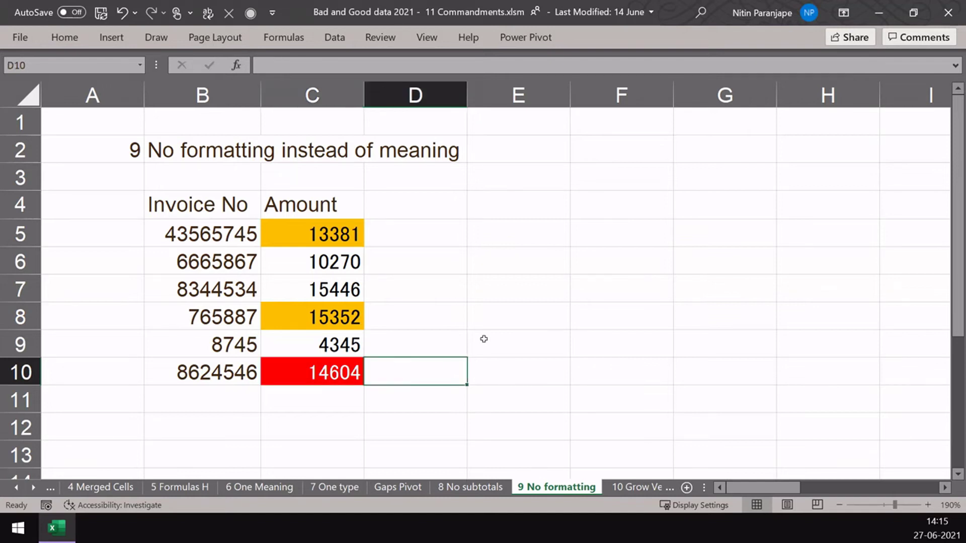
key(Right)
key(Right)
key(Right)
key(Right)
key(Right)
key(Right)
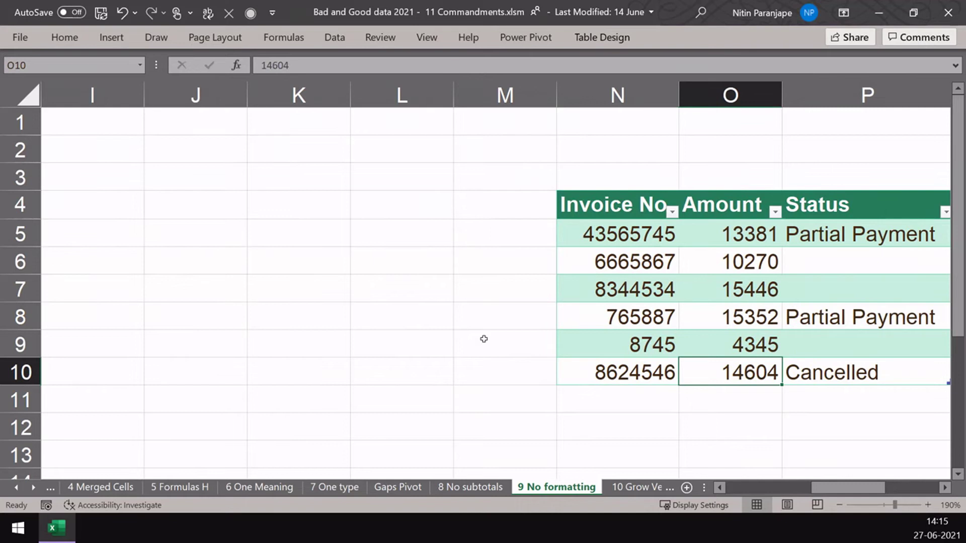
key(Right)
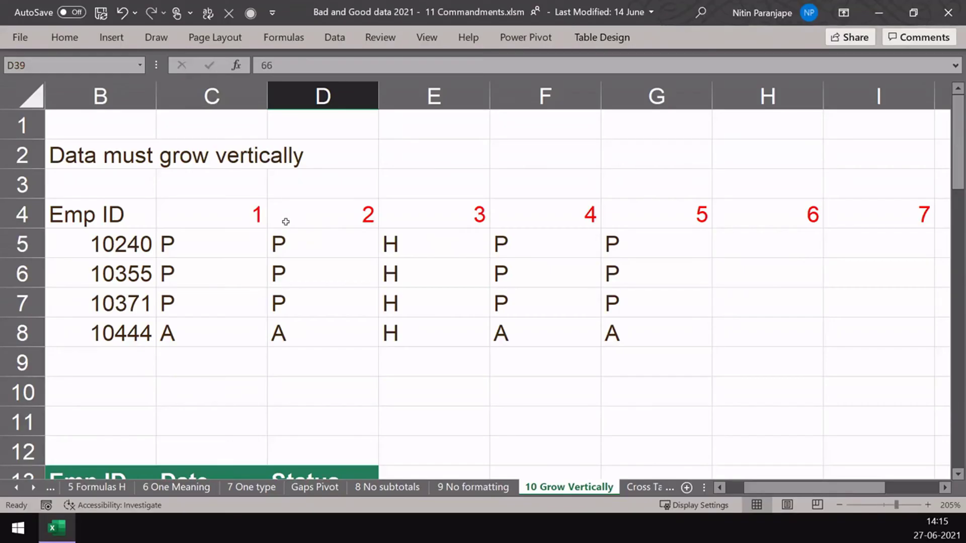
drag(112, 211, 101, 324)
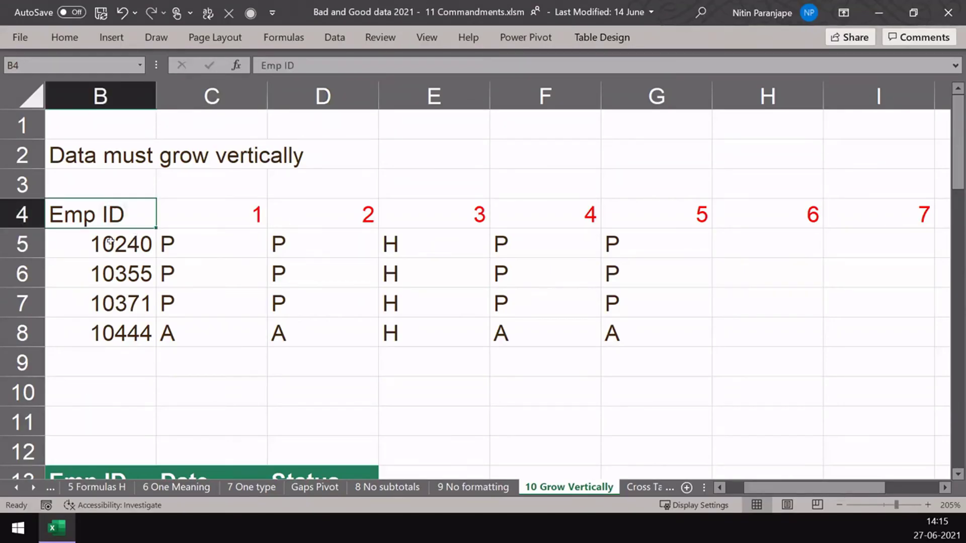
click(100, 223)
drag(120, 252, 106, 302)
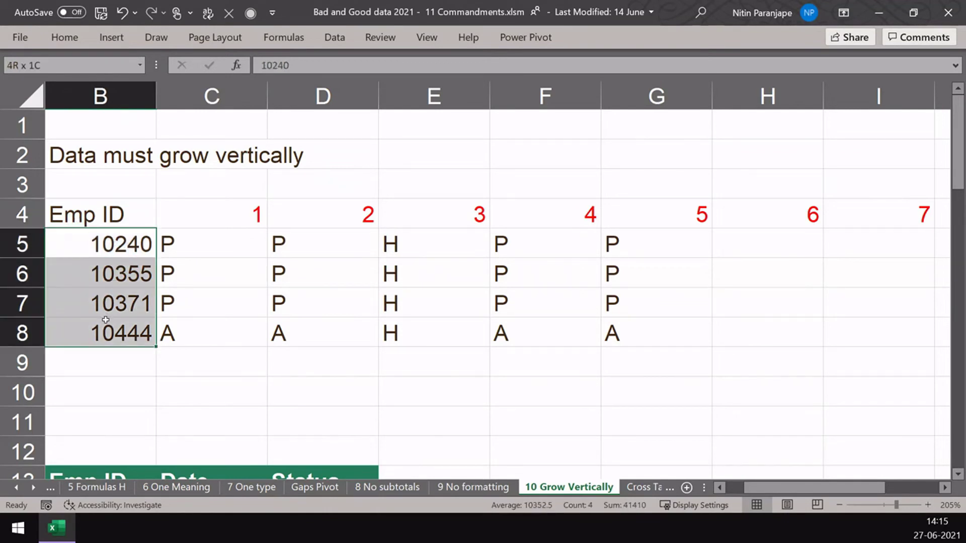
mouse_move(195, 205)
mouse_down()
mouse_move(329, 219)
mouse_move(742, 213)
mouse_up()
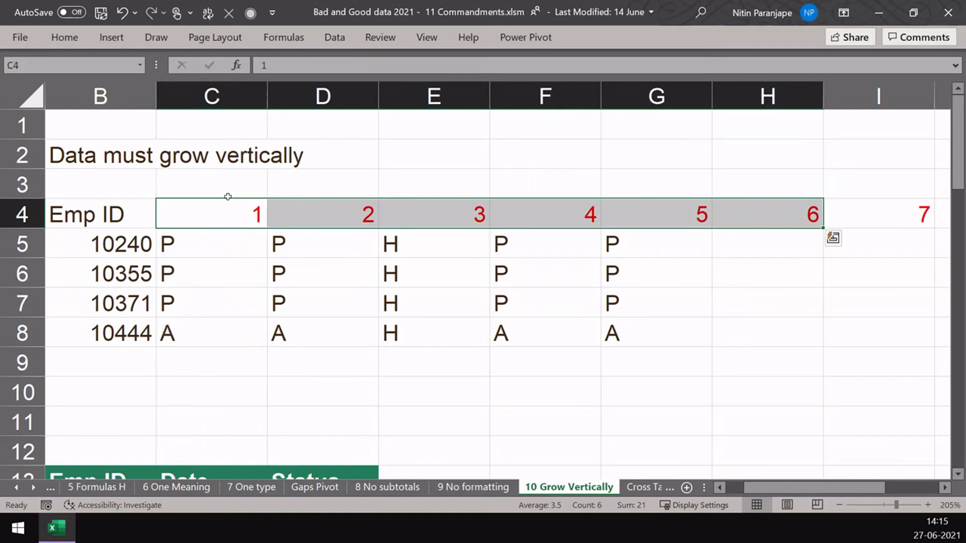
click(186, 209)
click(353, 211)
click(456, 210)
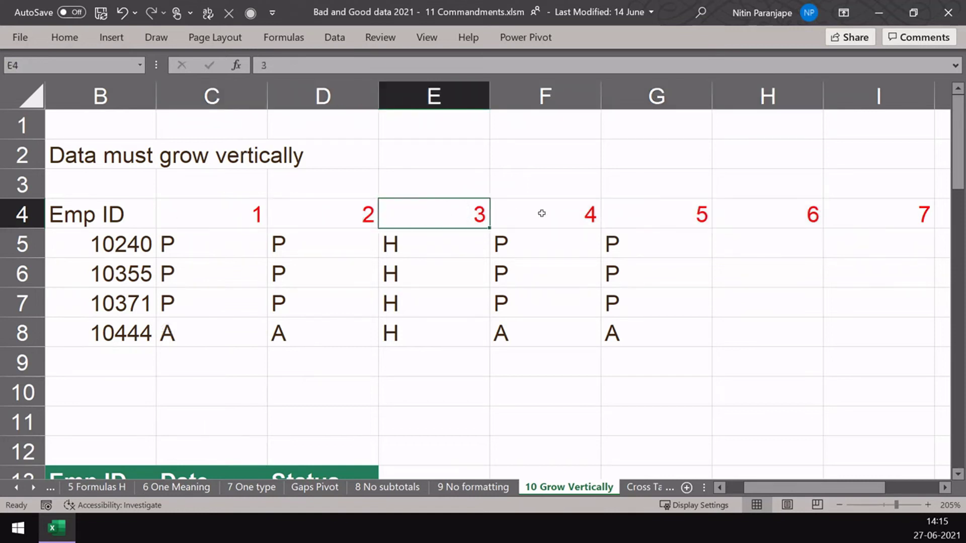
click(541, 213)
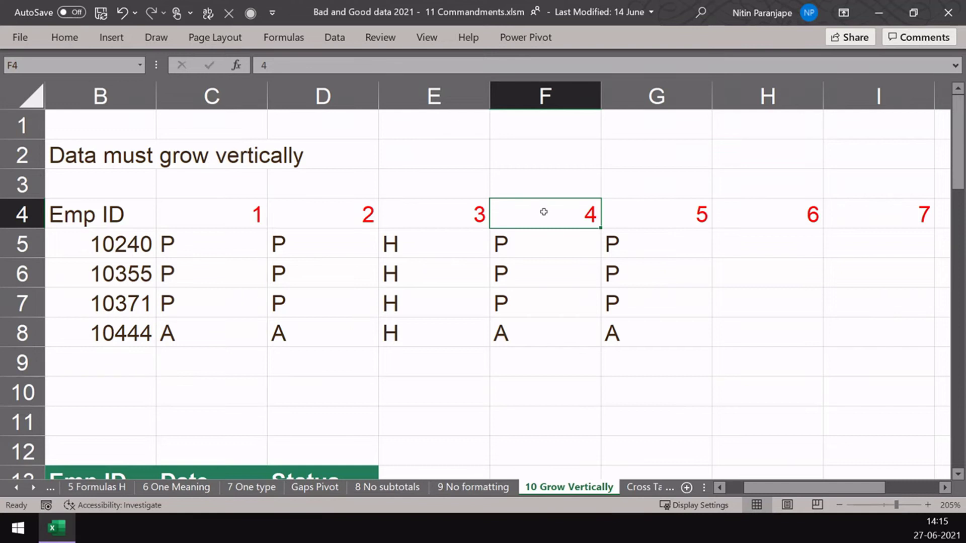
scroll(192, 340, down, 4)
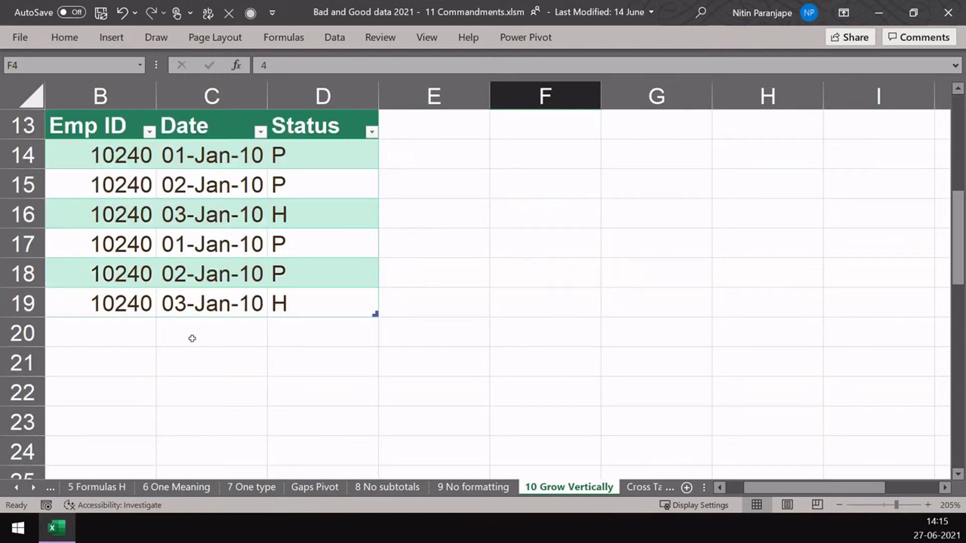
Step: Review the flat table's Emp ID, Date and Status headers and day 3 in the grid
click(117, 120)
click(189, 129)
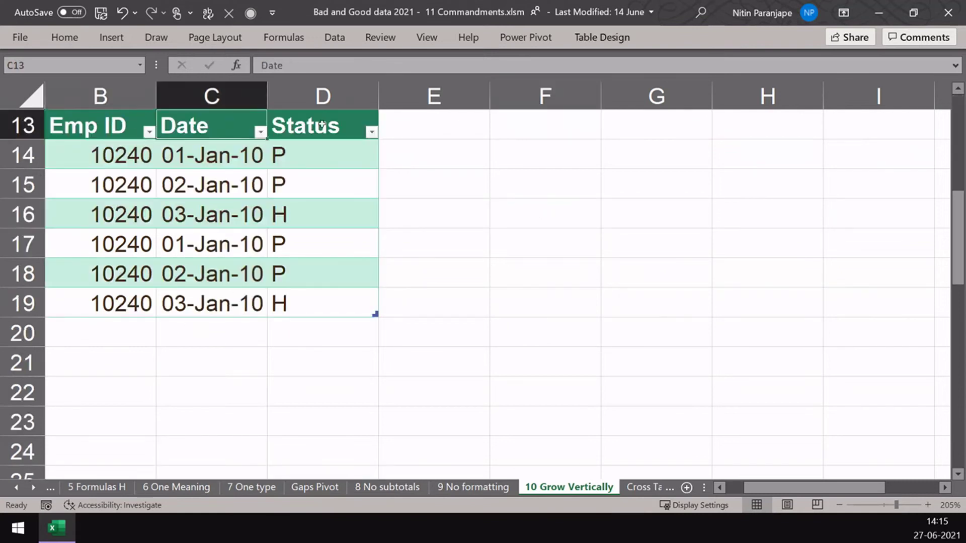
click(322, 124)
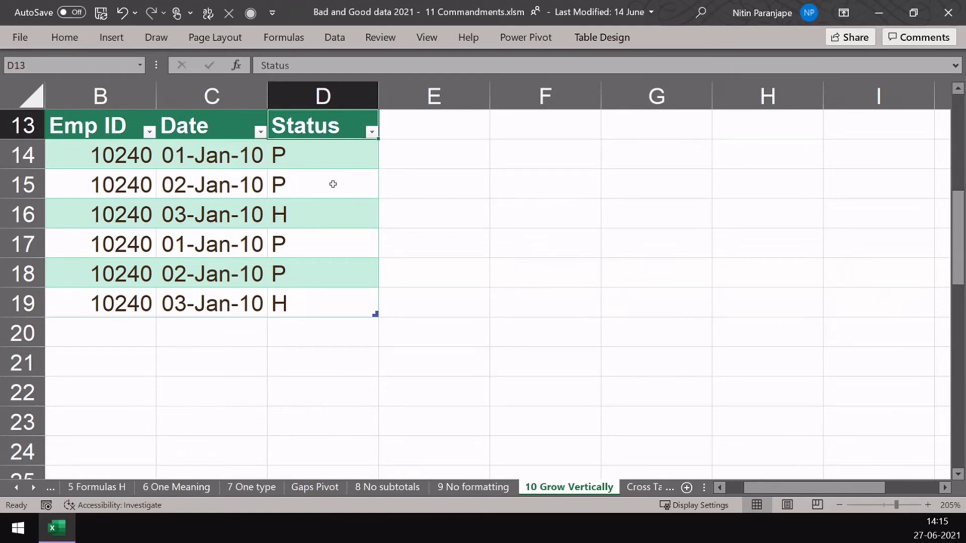
scroll(332, 184, up, 4)
click(467, 211)
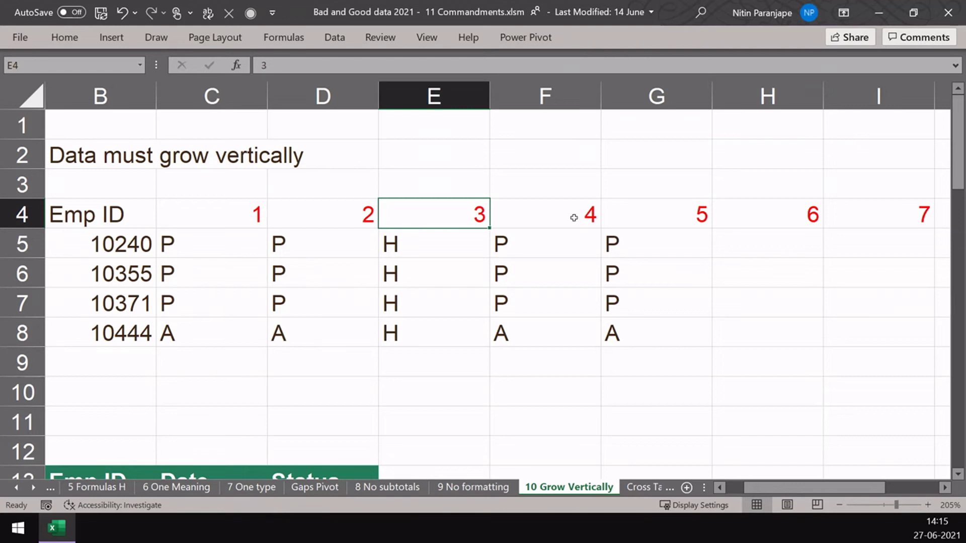
Step: Point out the date 02-Jan-10 and employee ID 10240 in the flat table
scroll(532, 235, down, 2)
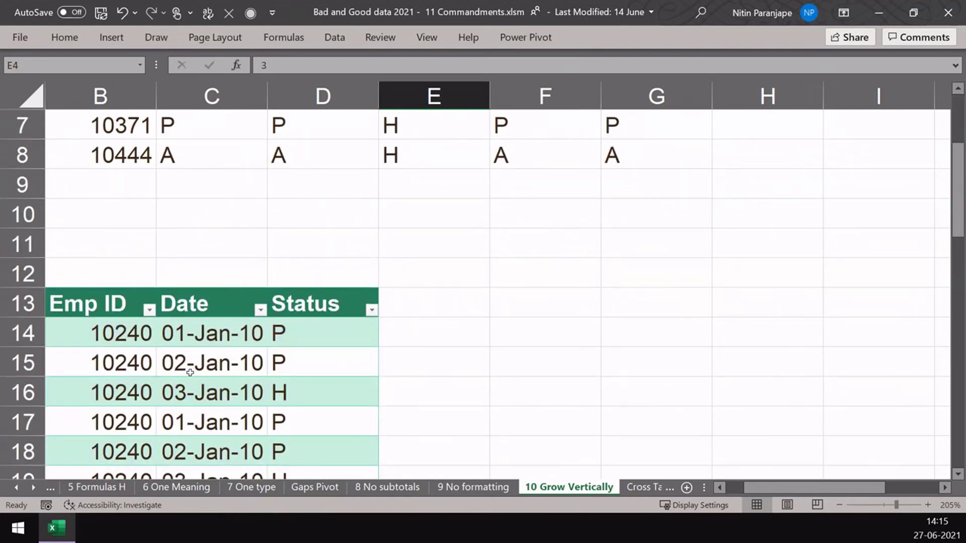
click(189, 371)
scroll(189, 372, down, 2)
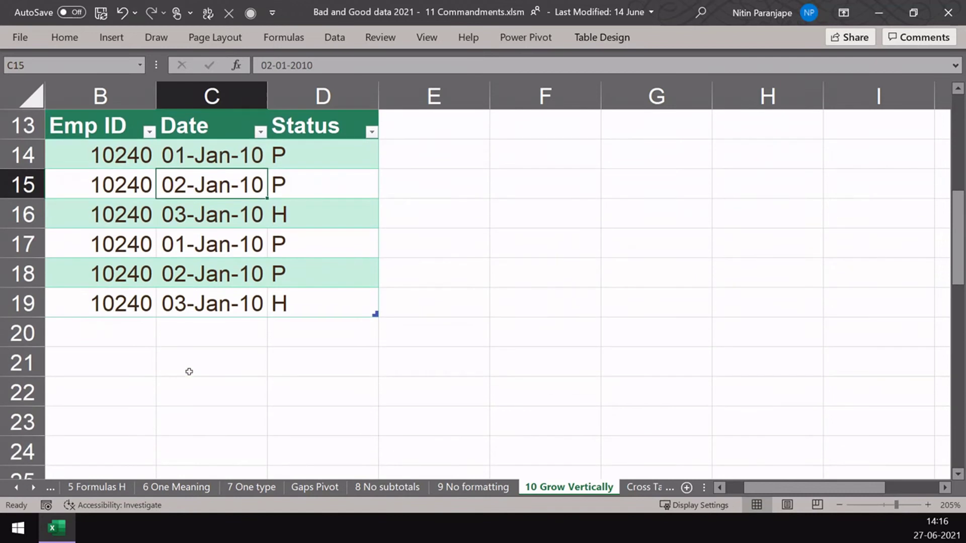
click(110, 156)
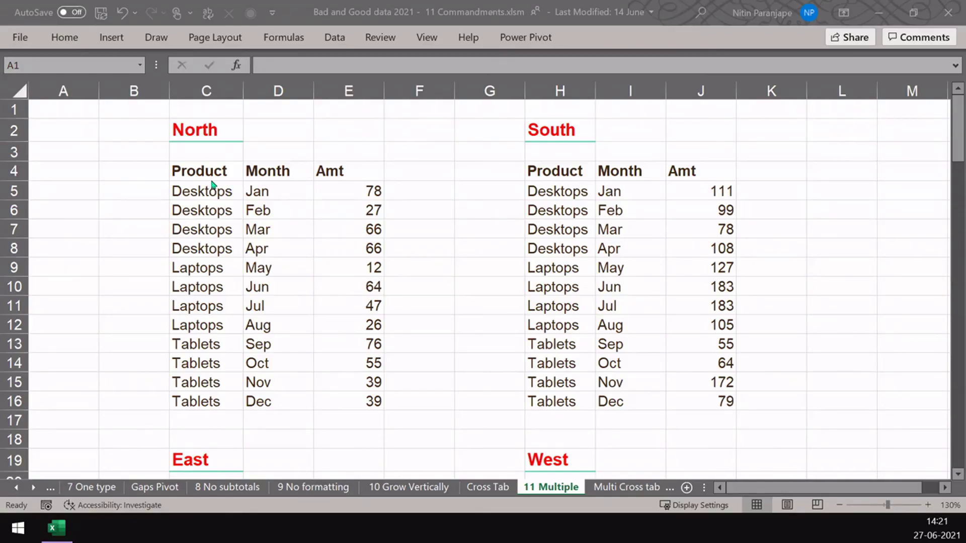
click(561, 204)
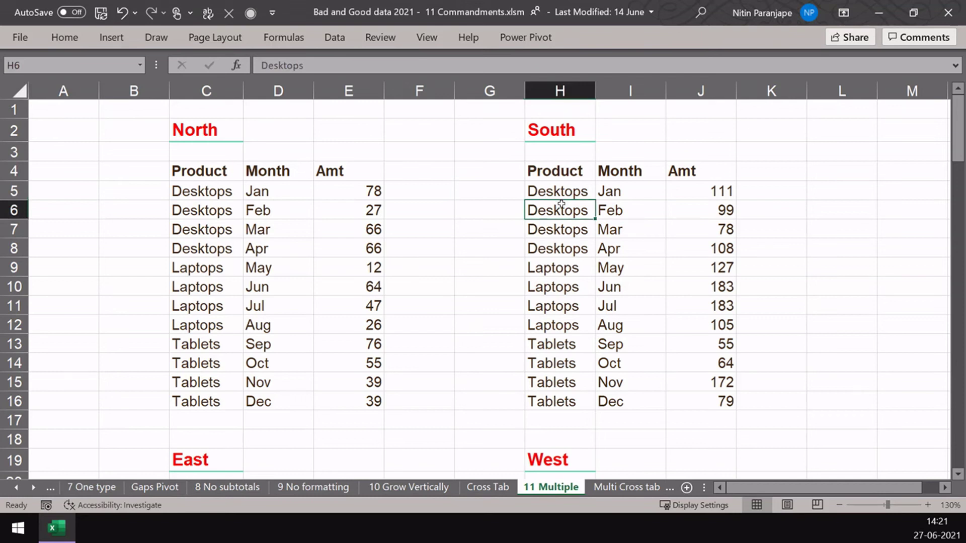
scroll(463, 248, down, 2)
scroll(463, 248, down, 1)
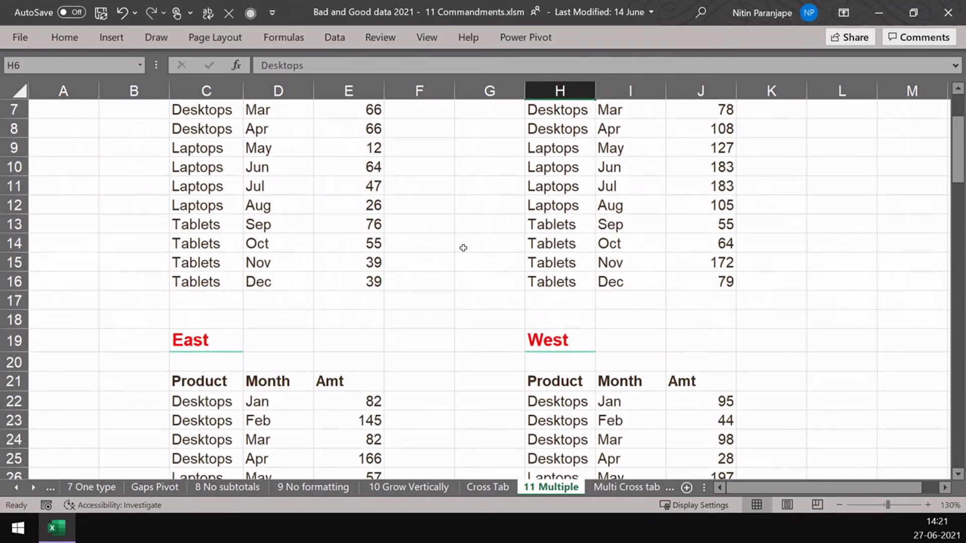
click(224, 401)
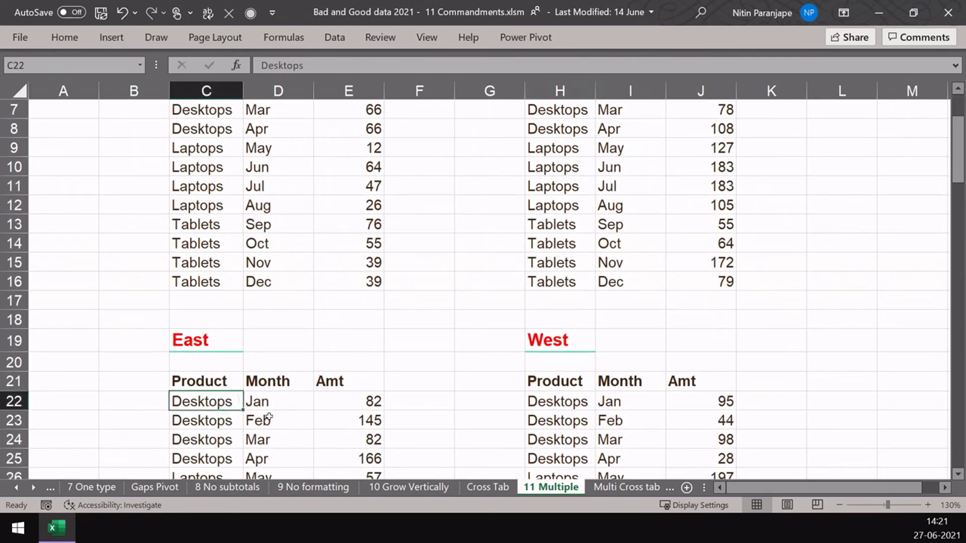
click(298, 411)
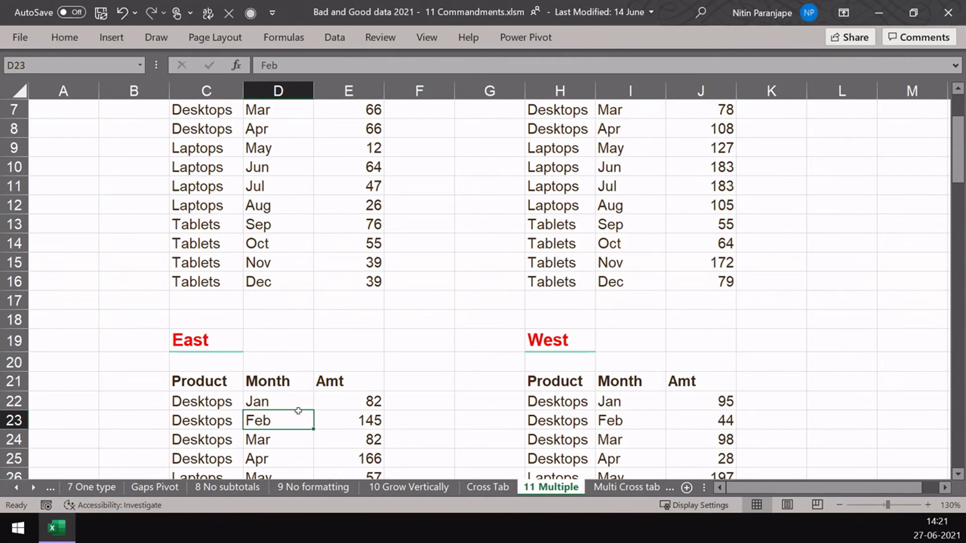
scroll(329, 387, up, 2)
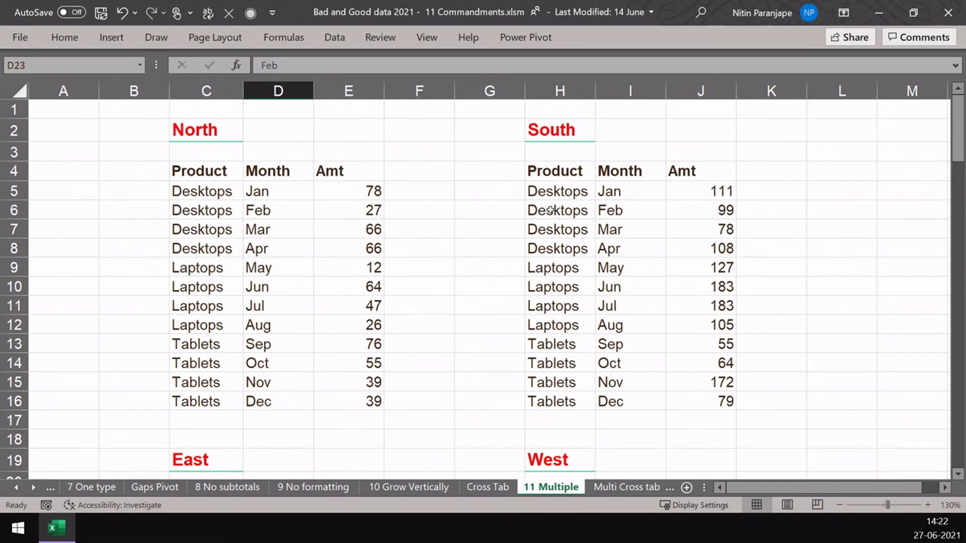
scroll(550, 210, down, 8)
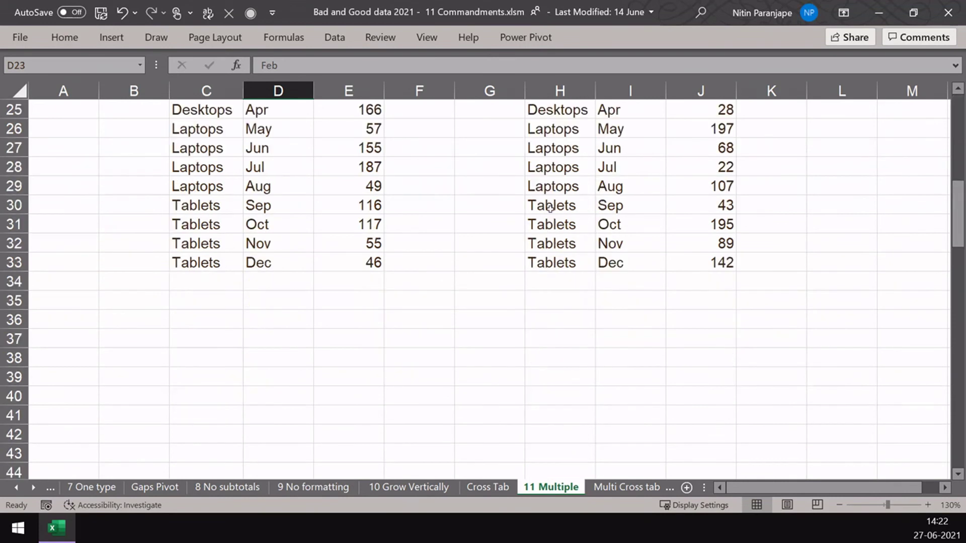
scroll(549, 208, down, 2)
scroll(550, 208, down, 5)
scroll(549, 208, down, 3)
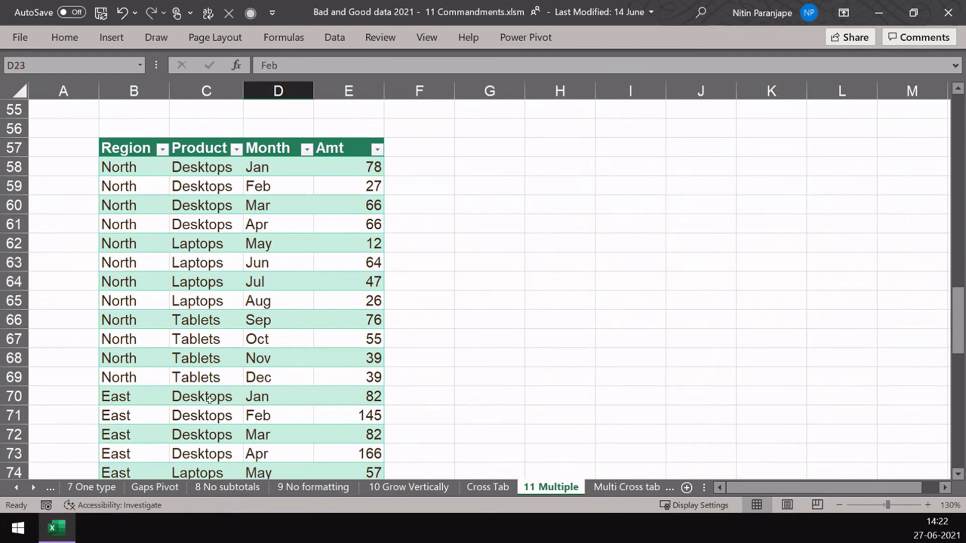
Step: Point out the Region value North and the Region header of the combined table
click(132, 162)
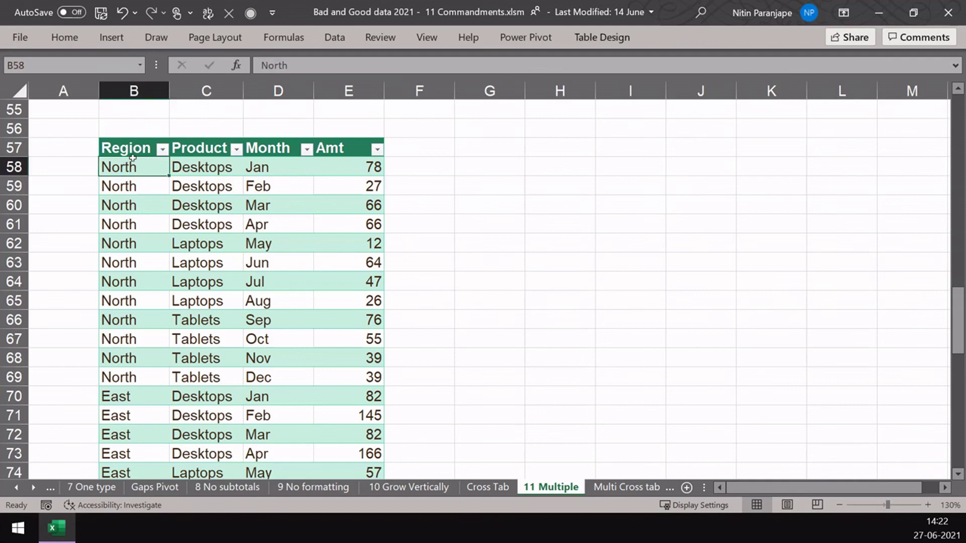
click(138, 149)
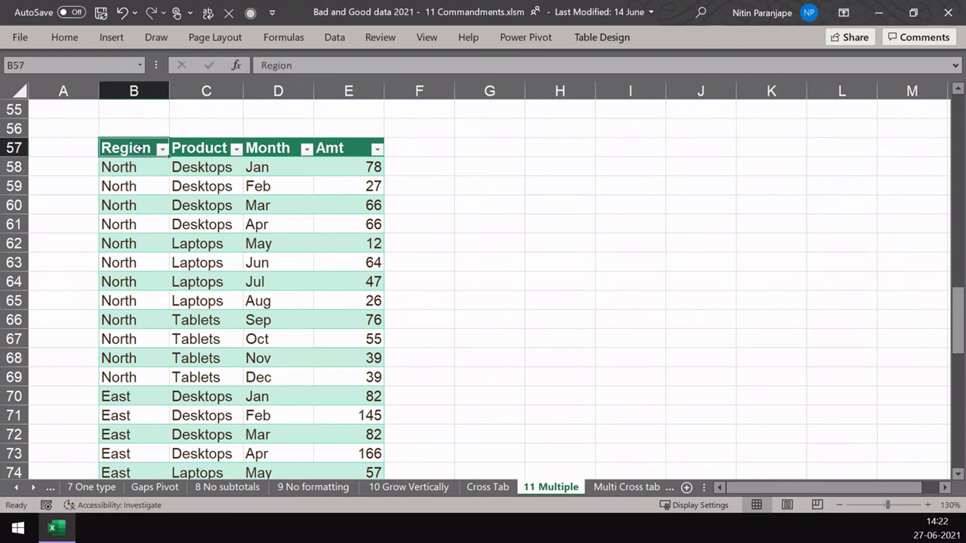